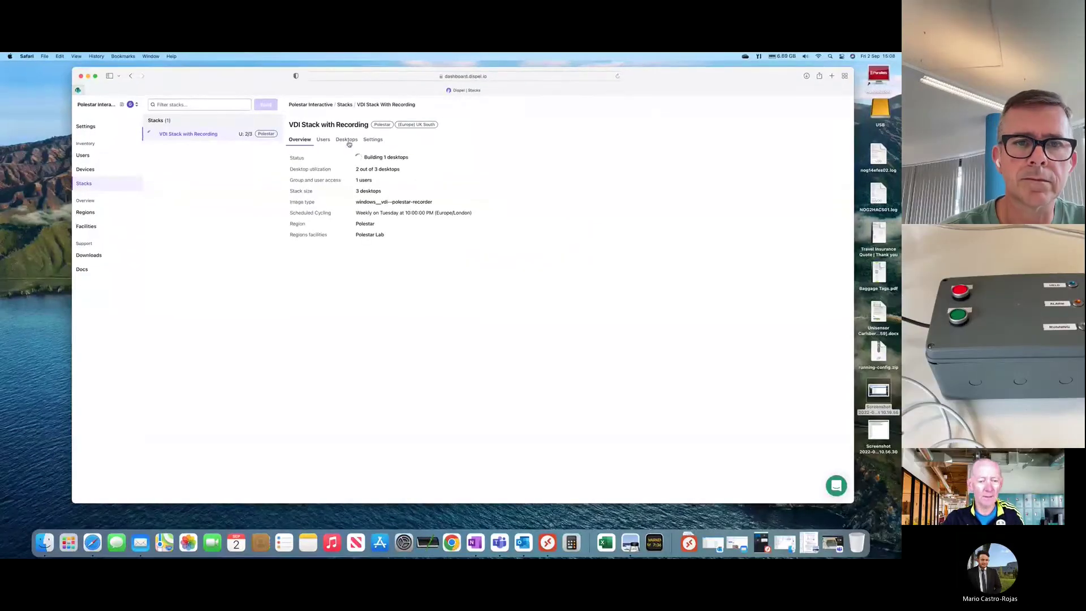
Copy the reserved desktop's password and open its downloaded Quick Connect .rdp file.
left_click(347, 139)
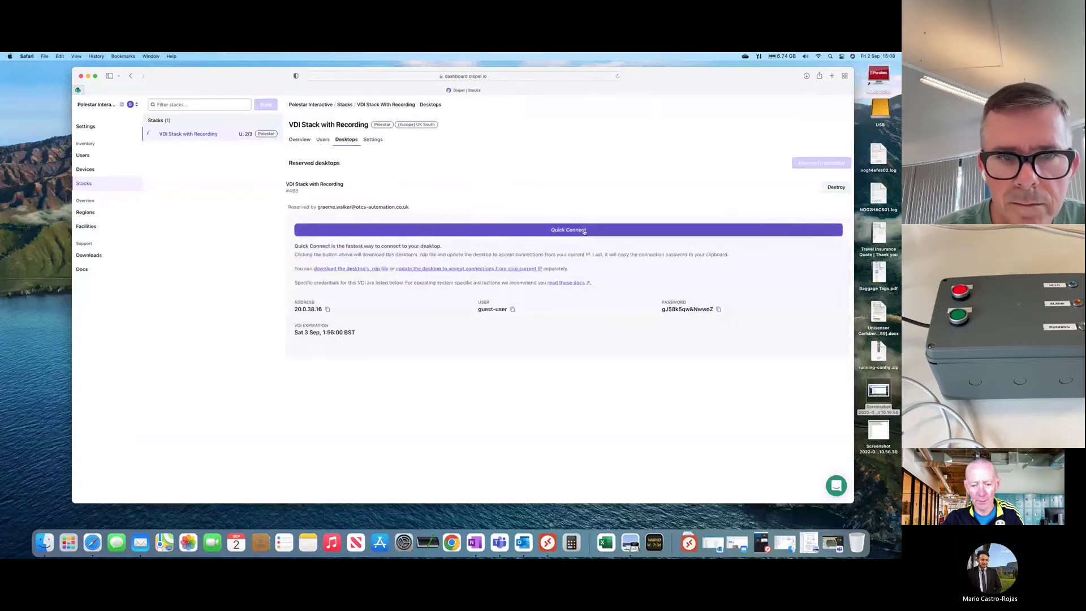
left_click(718, 309)
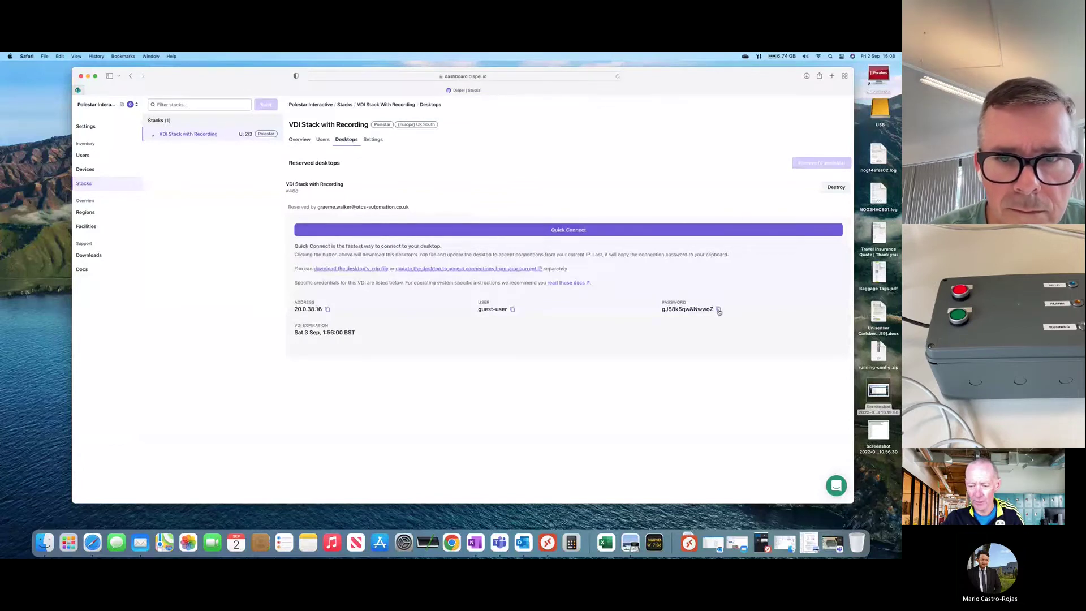
left_click(542, 231)
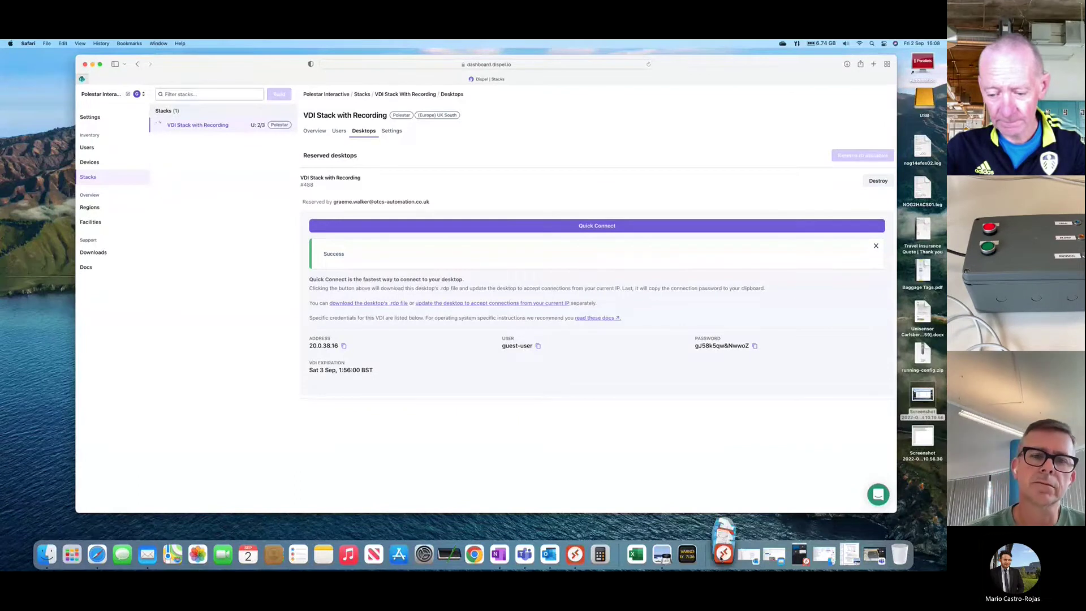
left_click(723, 554)
left_click(724, 525)
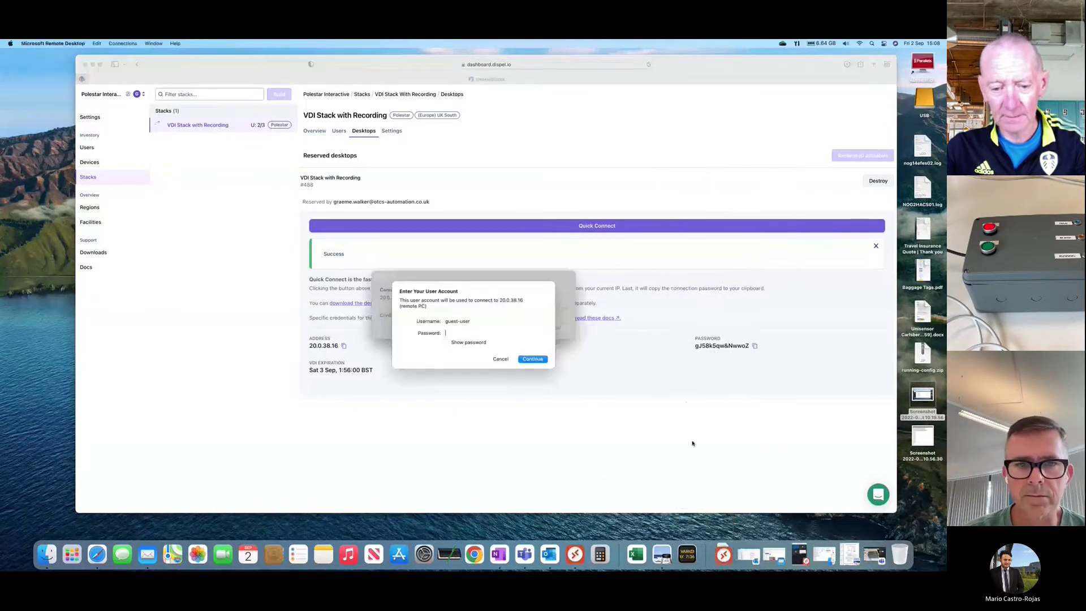
Paste the copied password as the guest user, connect, and accept the unverified certificate.
right_click(514, 335)
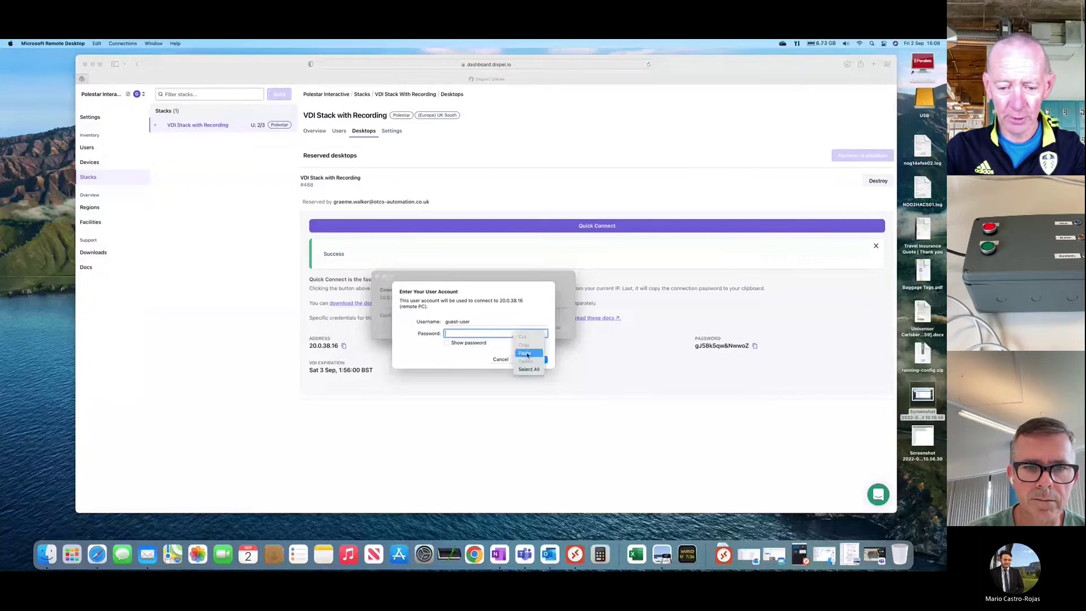
left_click(525, 354)
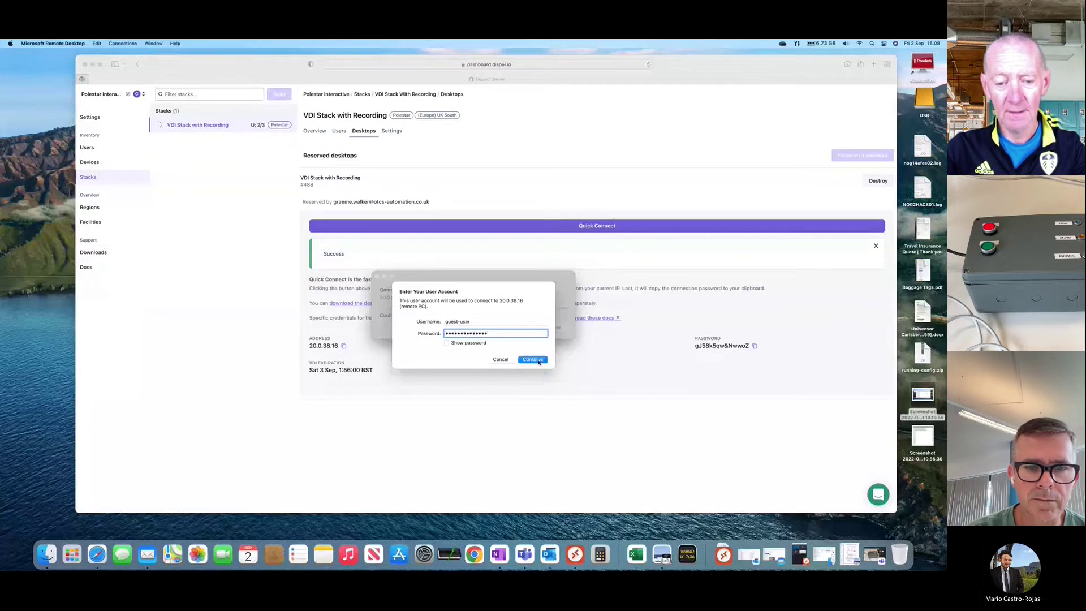
left_click(533, 359)
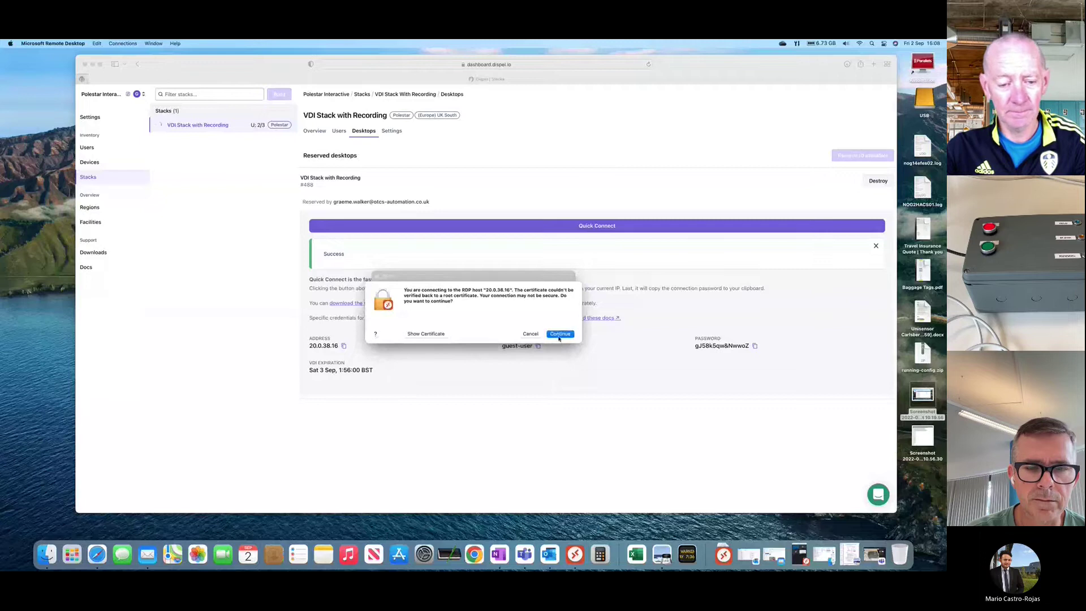
left_click(559, 336)
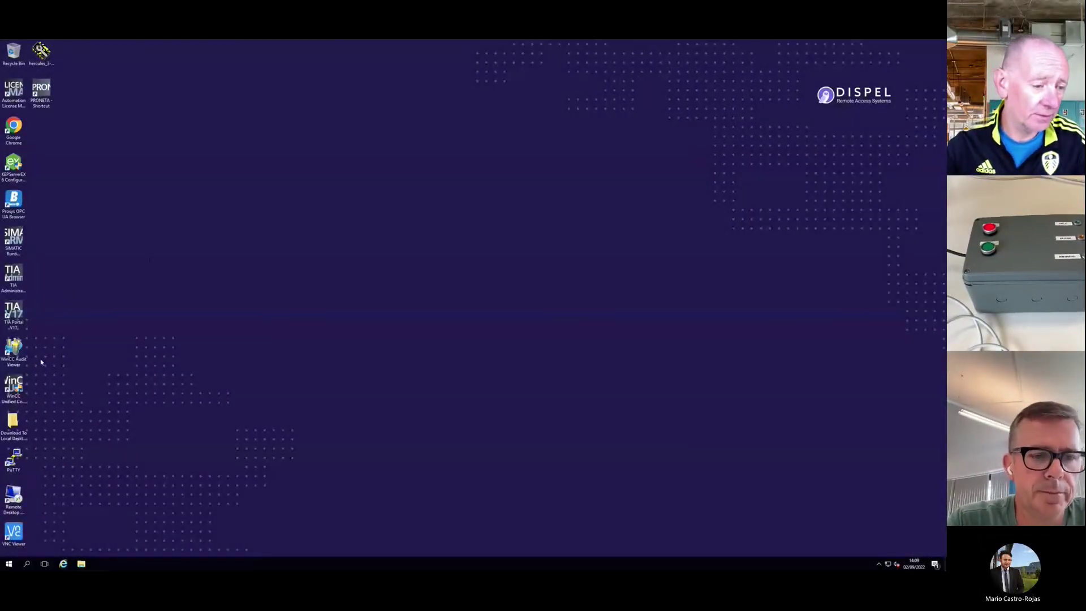
Launch TIA Portal V17 from the remote desktop.
left_click(17, 317)
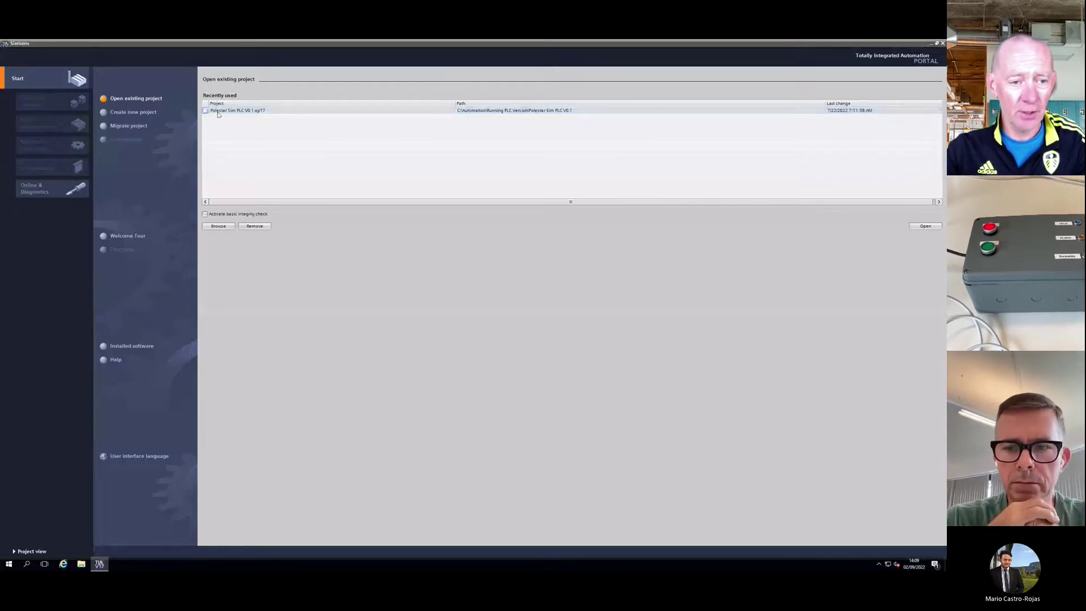
Open Polestar Sim PLC V0.1, switch to project view, and expand SIM [CPU 1212C].
left_click(934, 227)
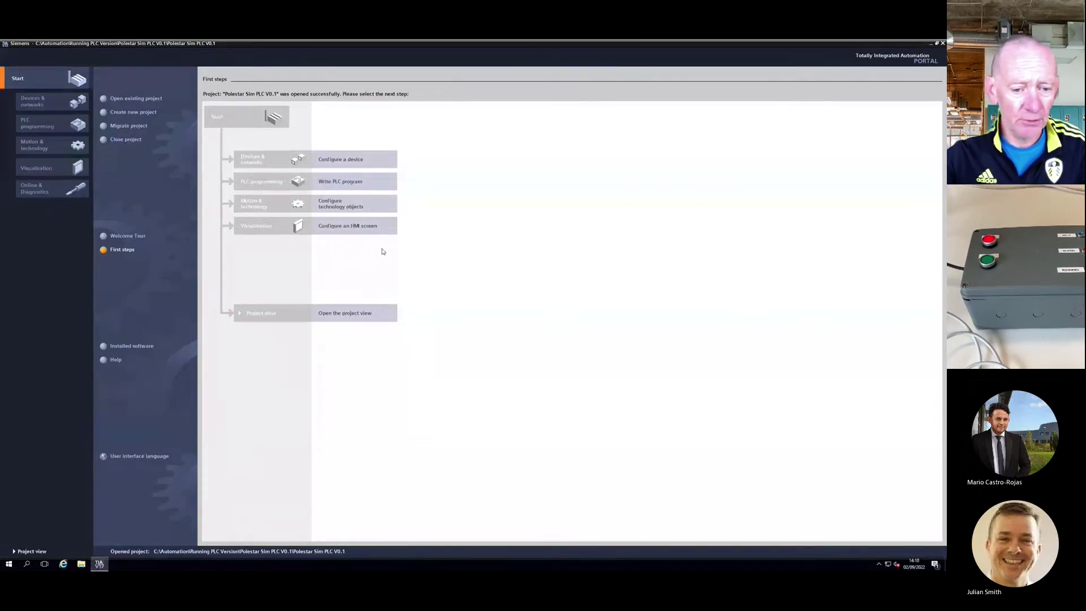
left_click(35, 552)
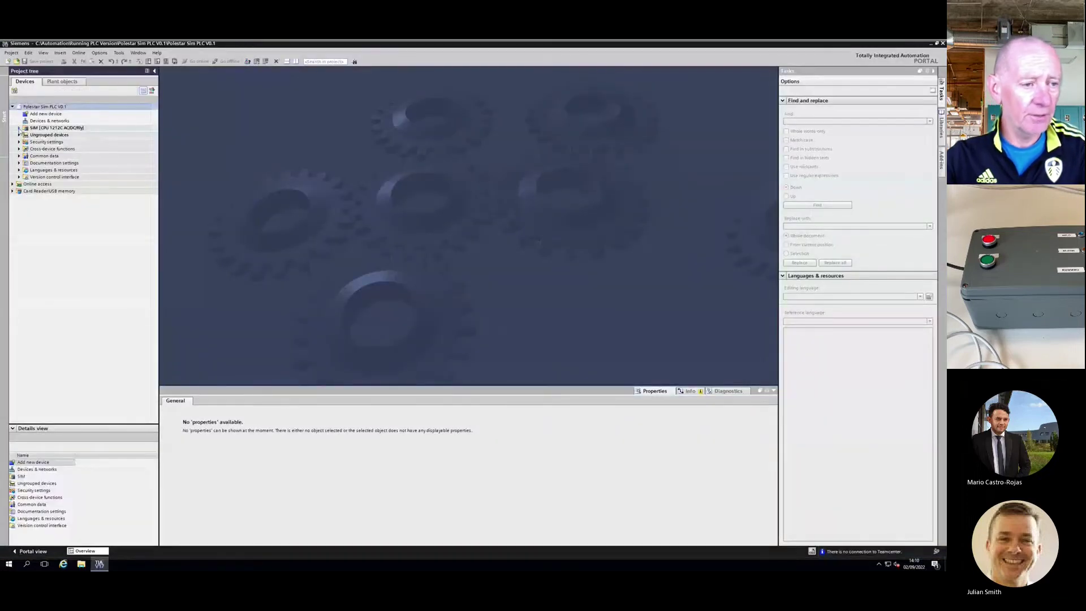
left_click(19, 129)
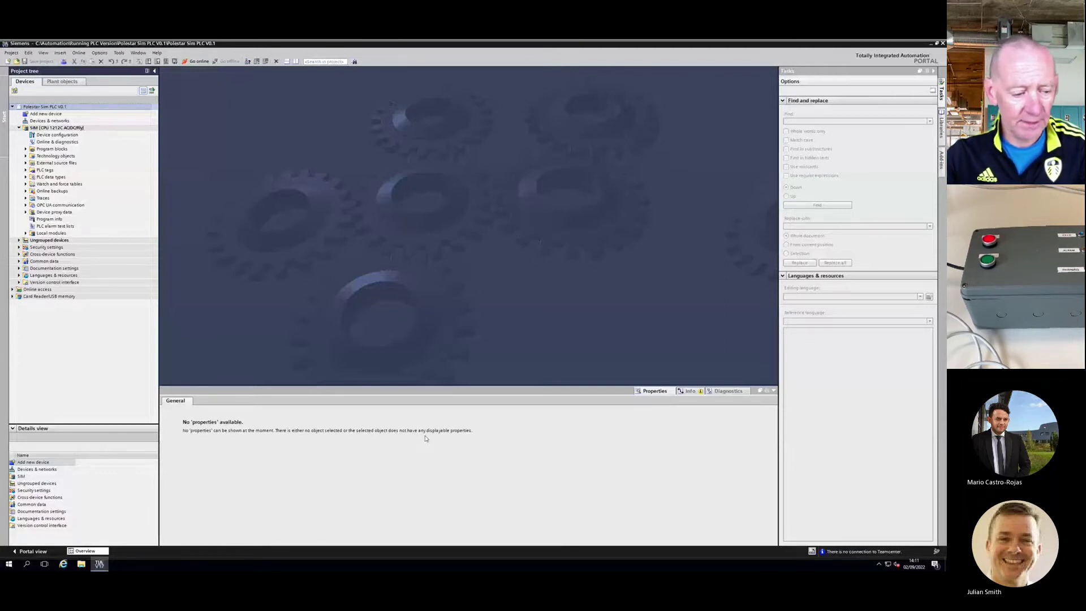
Show the SIM CPU's device configuration and module properties, then expand Program blocks.
left_click(41, 135)
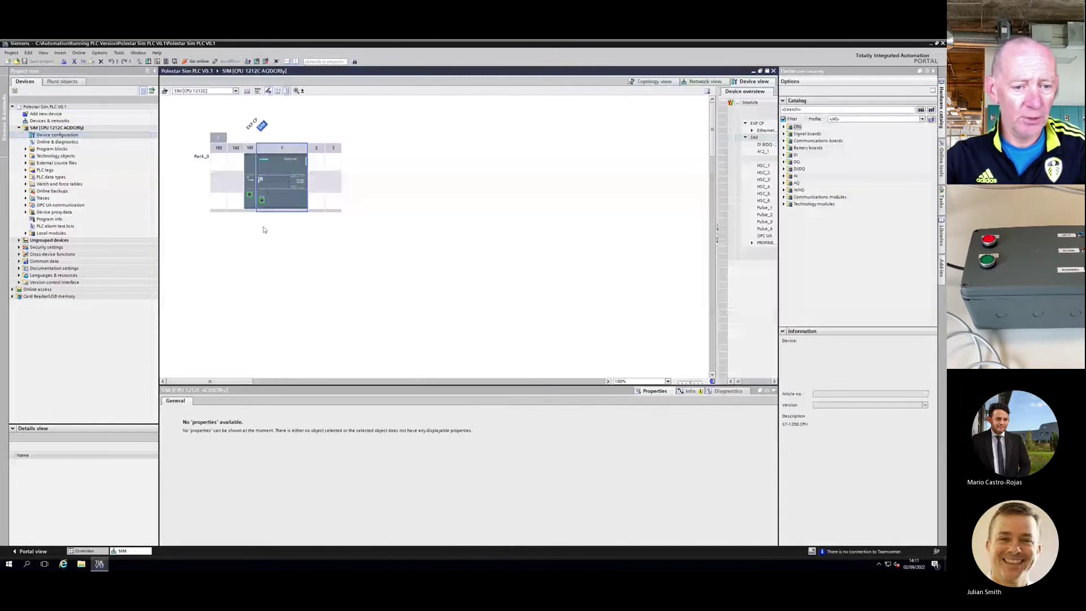
left_click(289, 186)
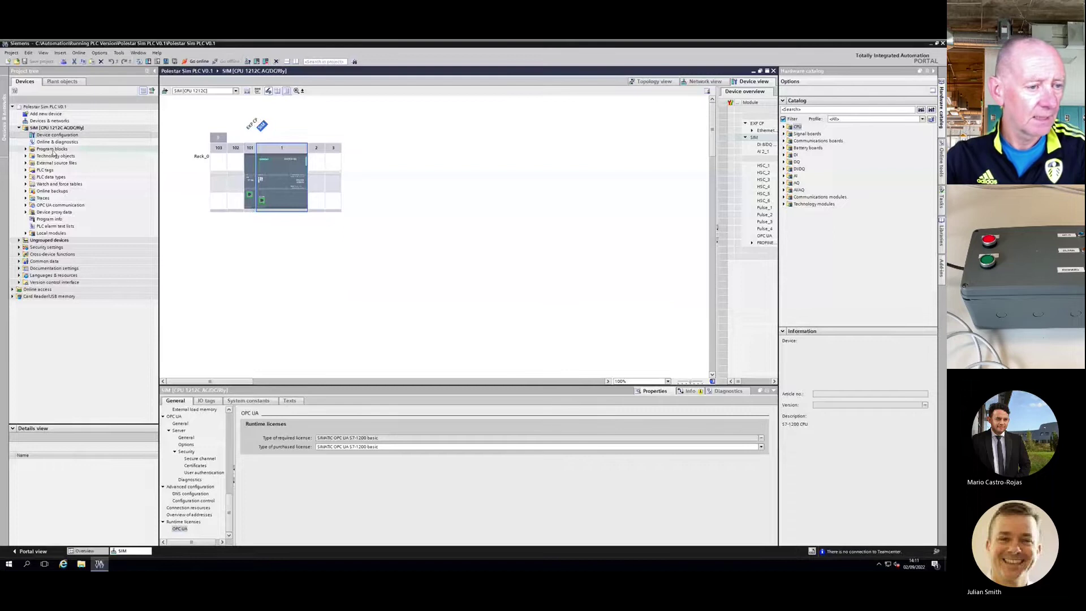
left_click(26, 150)
left_click(26, 149)
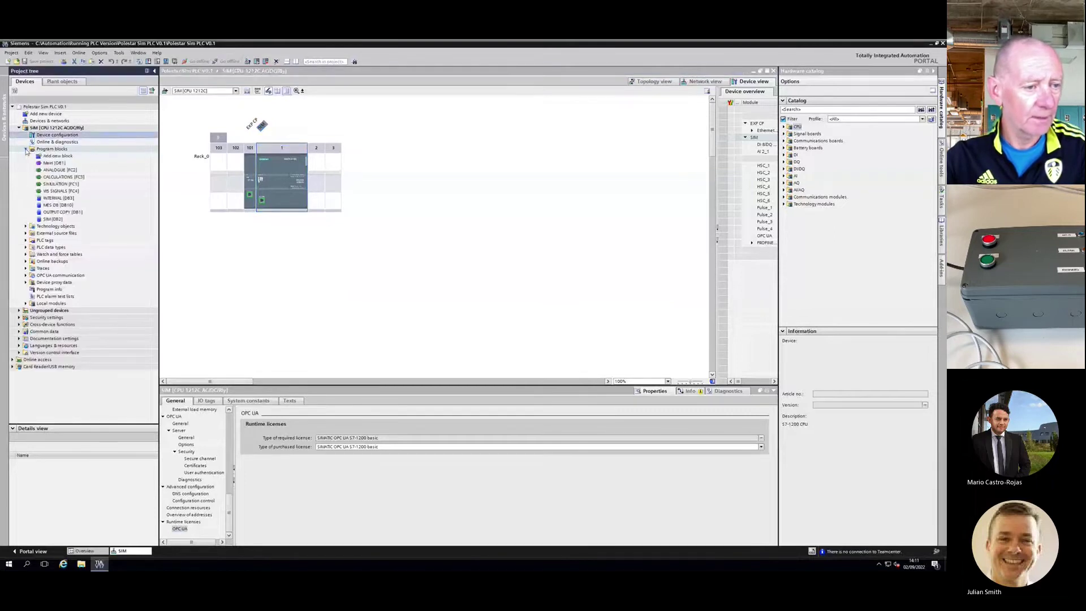
Open SIMULATION [FC1], expand its Network 6, and select the WS SIGNALS [FC4] block.
left_click(55, 184)
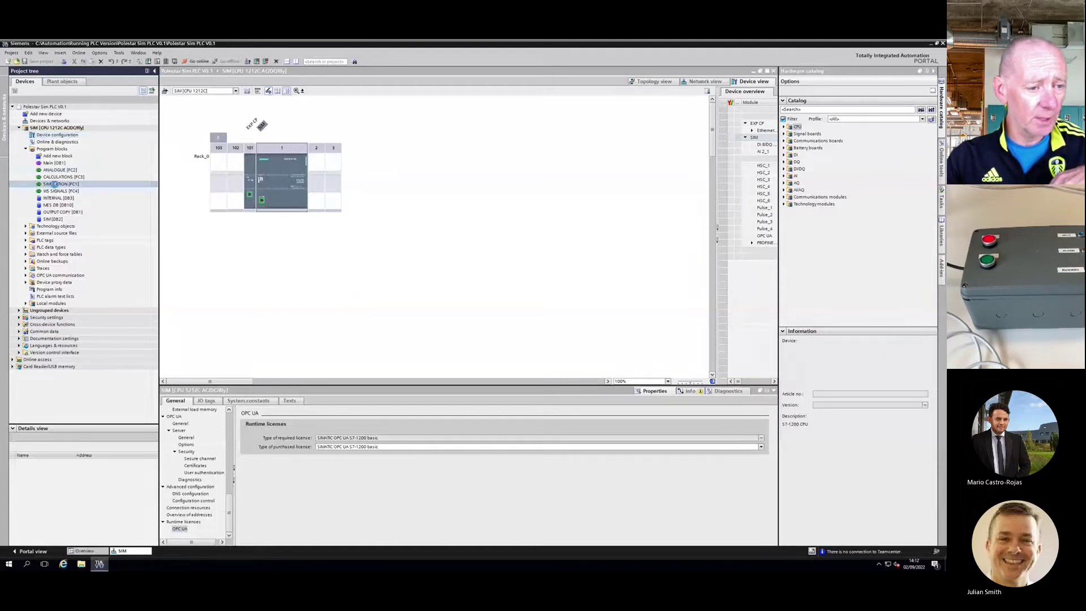
double_click(54, 183)
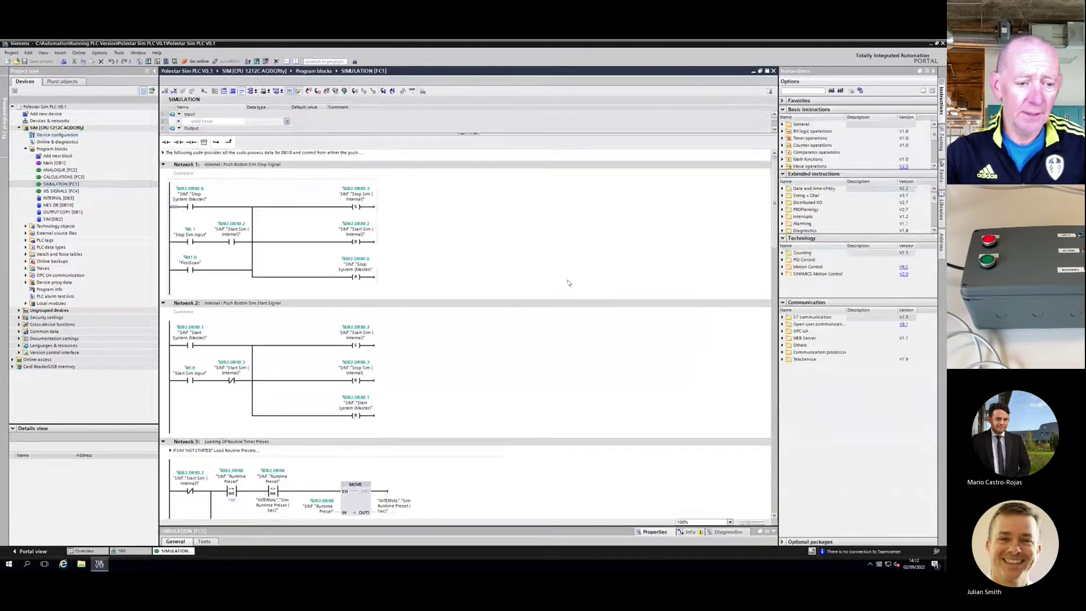
scroll(569, 282, "down", 15)
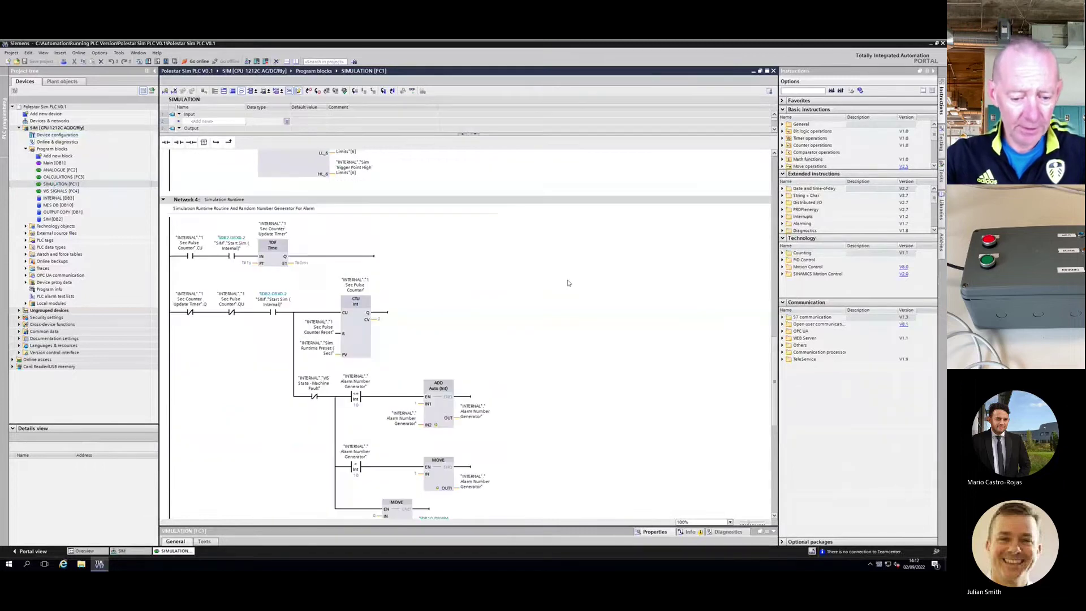
scroll(568, 283, "down", 10)
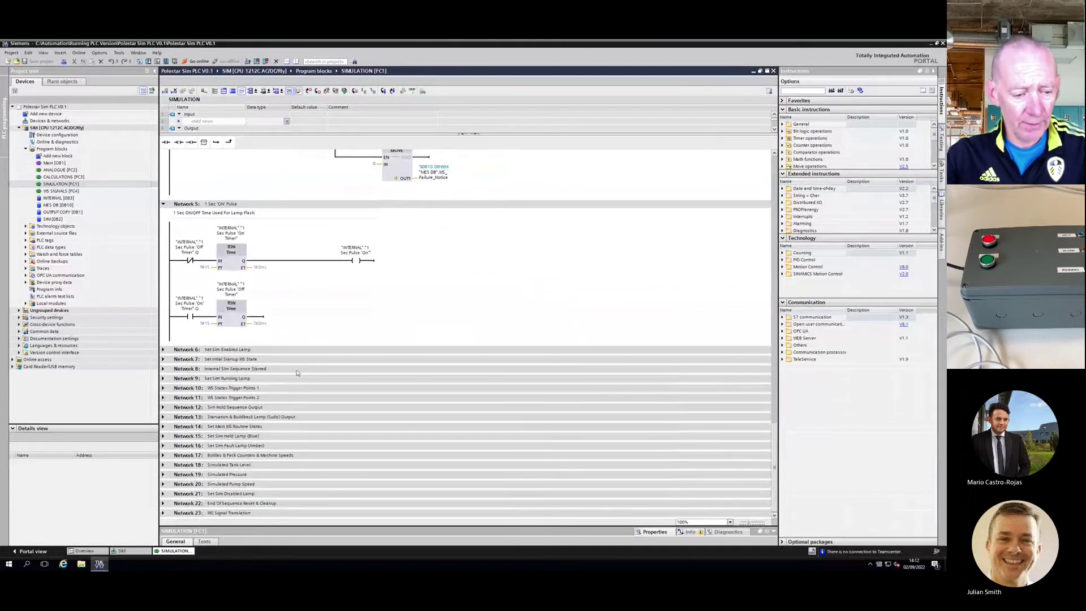
left_click(163, 349)
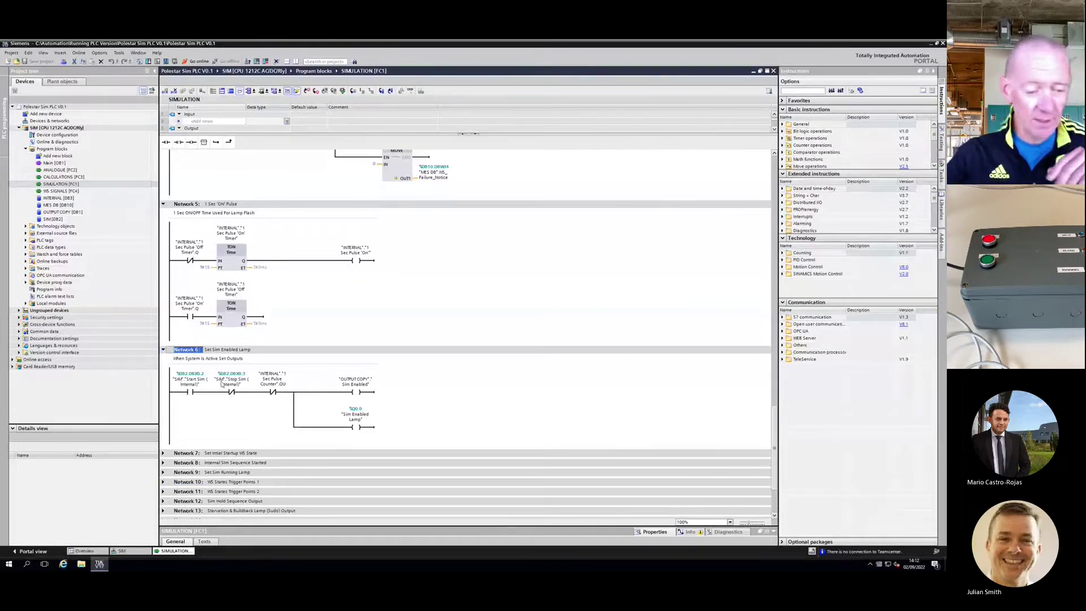
mouse_move(232, 380)
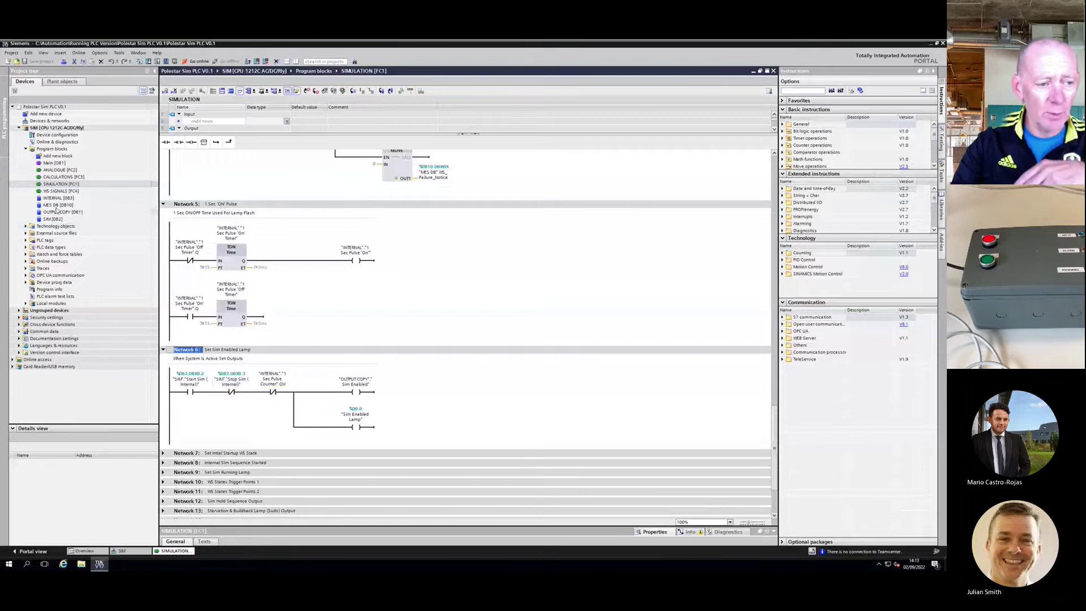
left_click(56, 191)
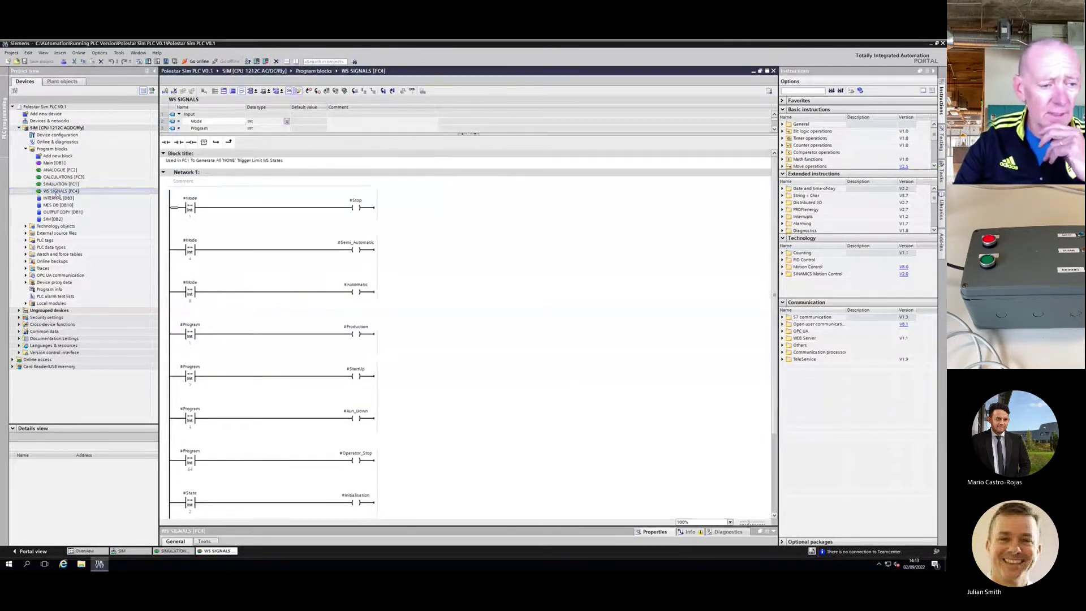
Open MES DB [DB10], widen its Name column, and expand Watch and force tables.
double_click(54, 206)
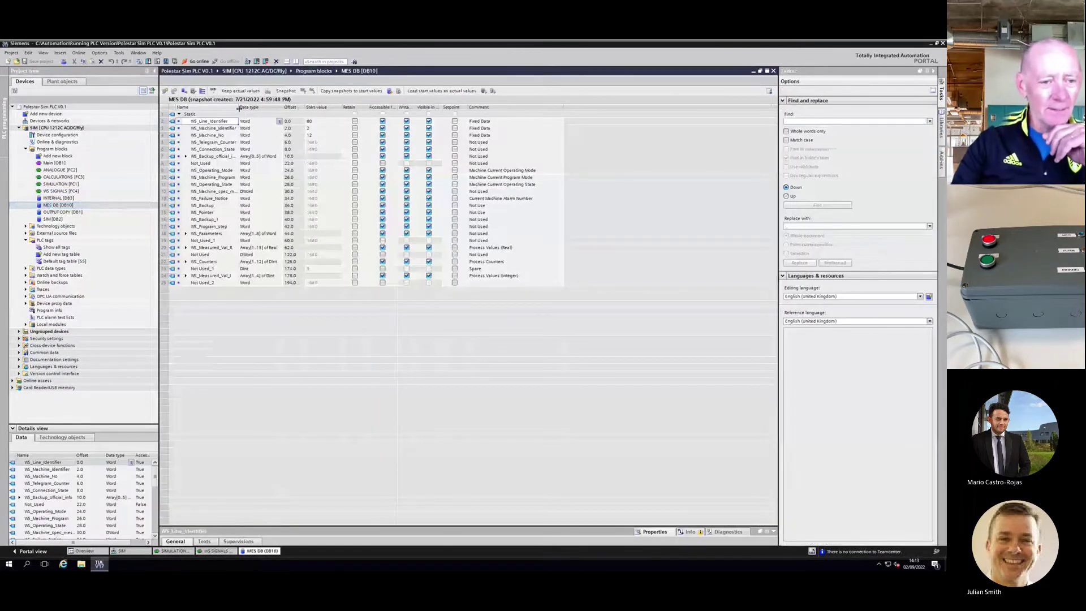
left_click_drag(238, 108, 300, 111)
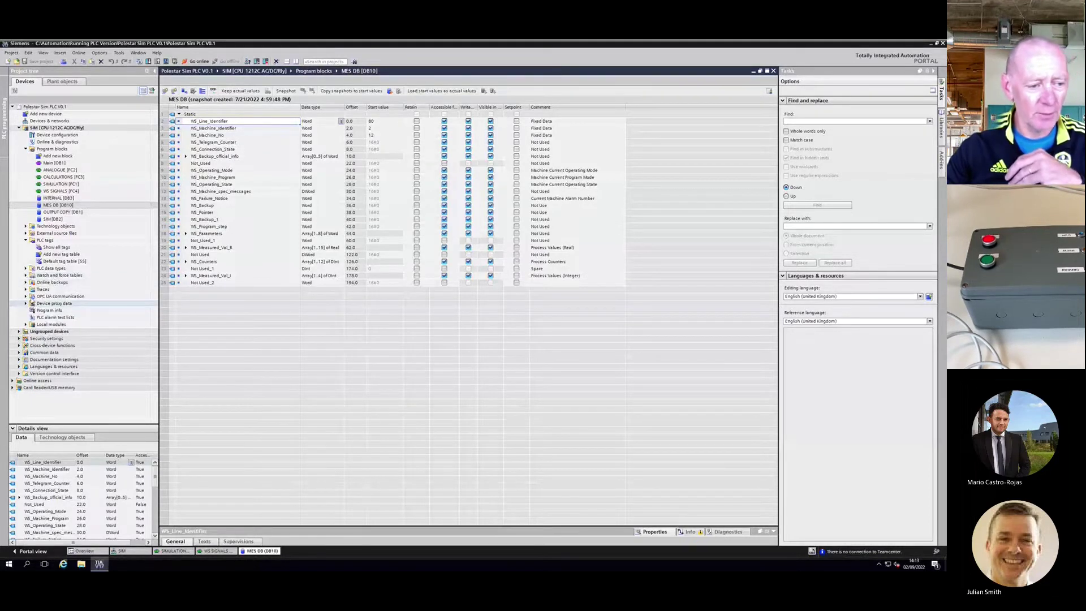
left_click(26, 276)
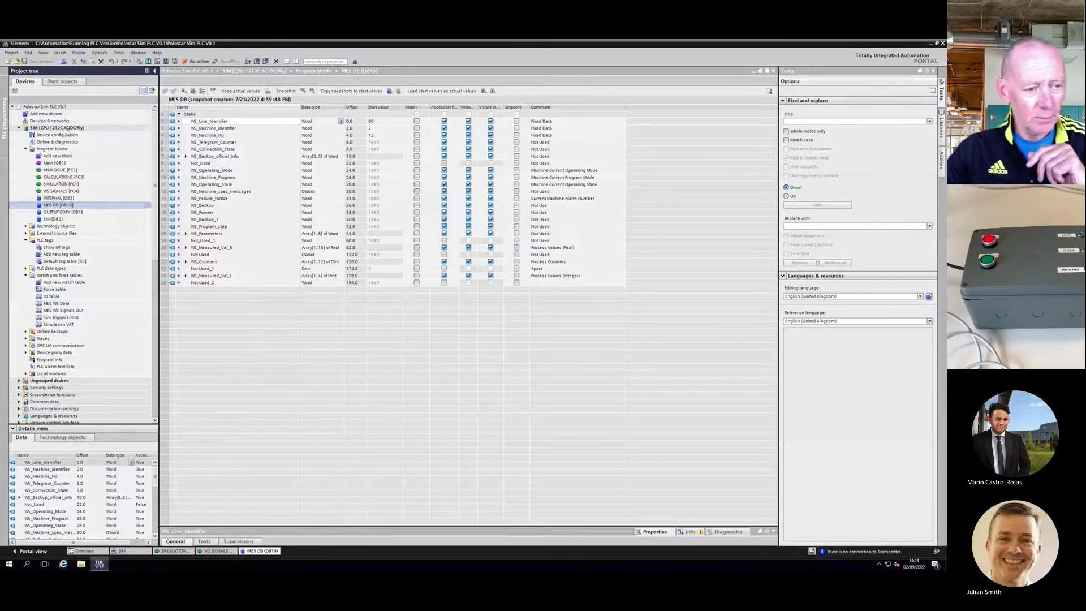
Go online with SIM [CPU 1212C] and select the SIMULATION [FC1] block.
left_click(67, 129)
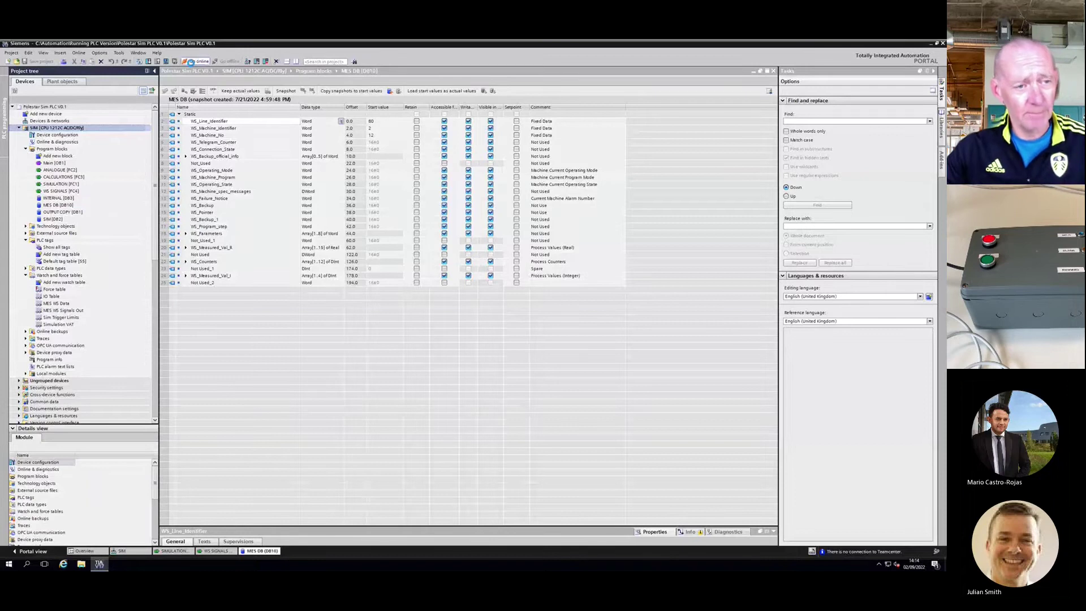
left_click(191, 62)
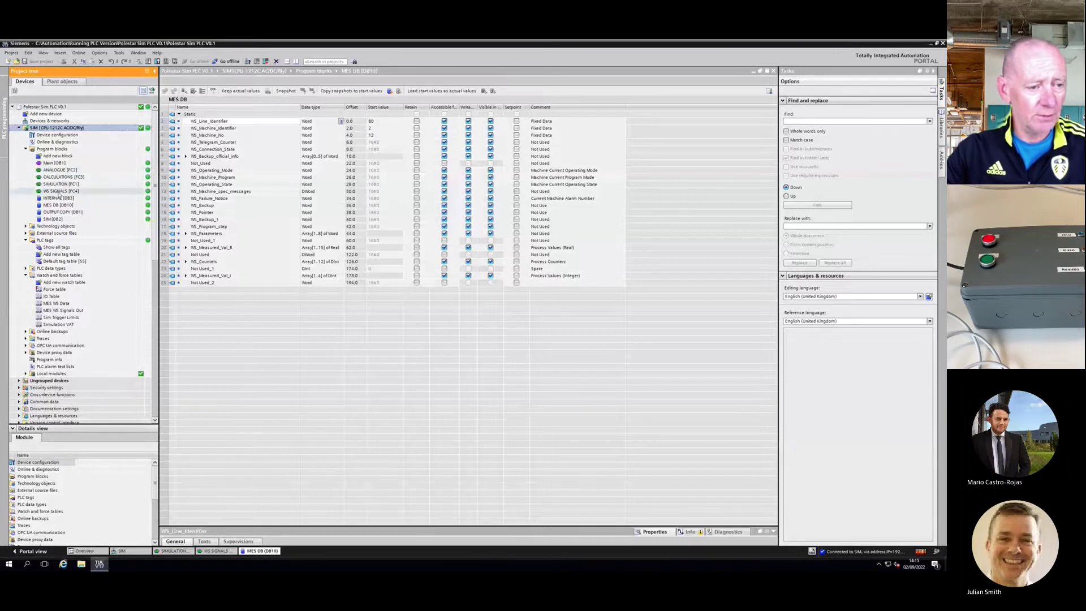
left_click(59, 192)
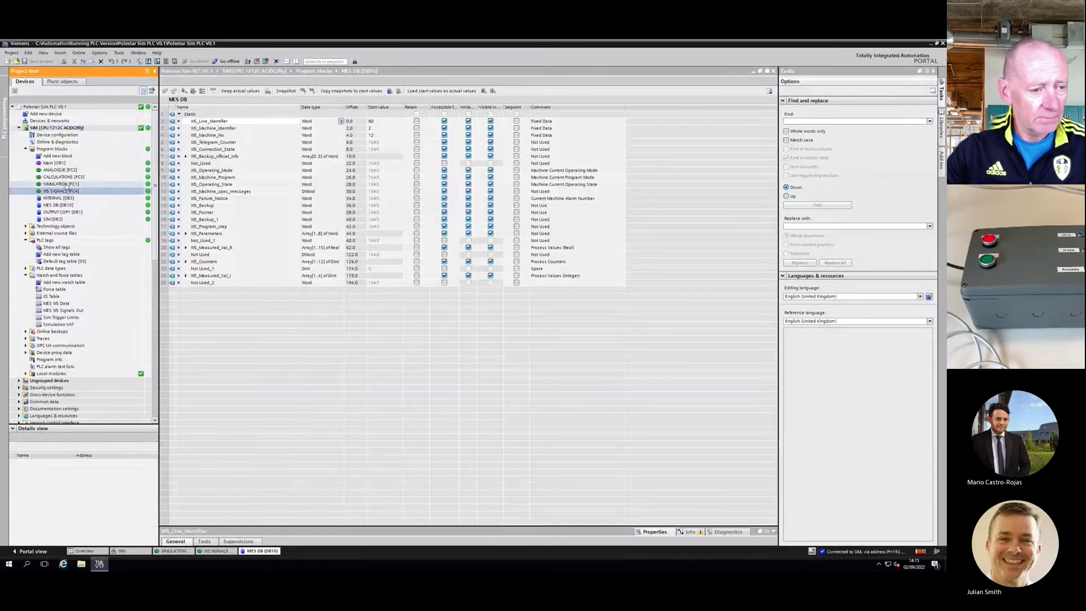
left_click(66, 185)
Open SIMULATION [FC1] with monitoring on, expand Network 12, and scroll to view it.
double_click(67, 185)
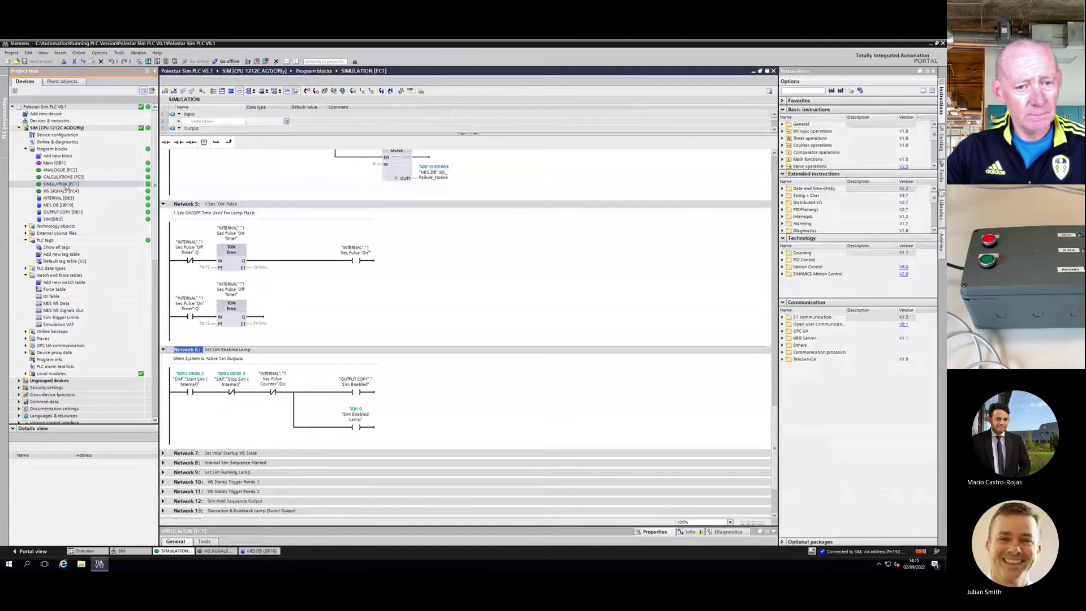
left_click(413, 94)
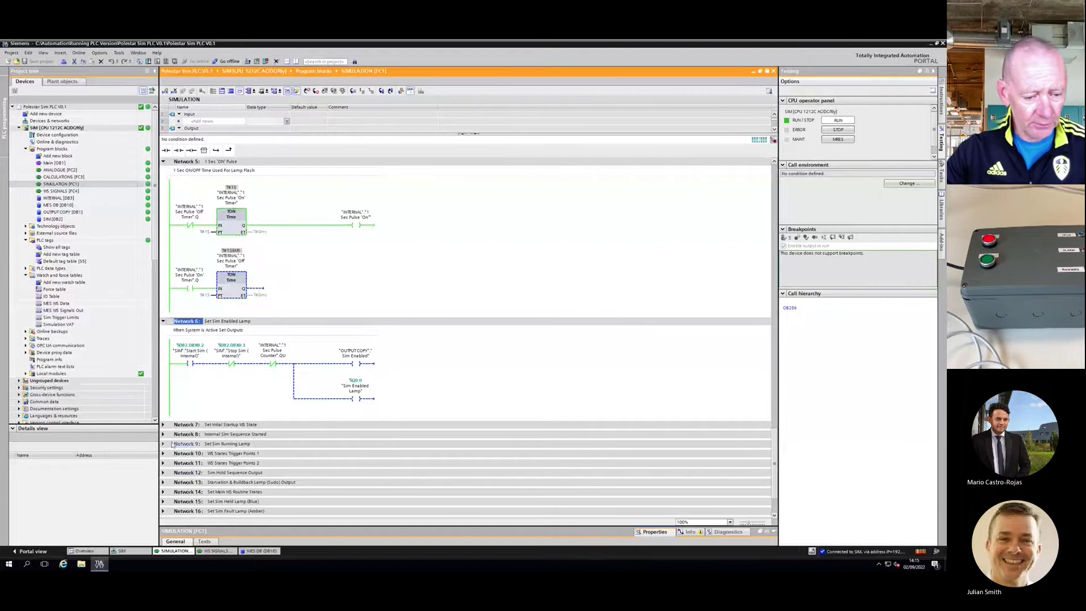
left_click(163, 473)
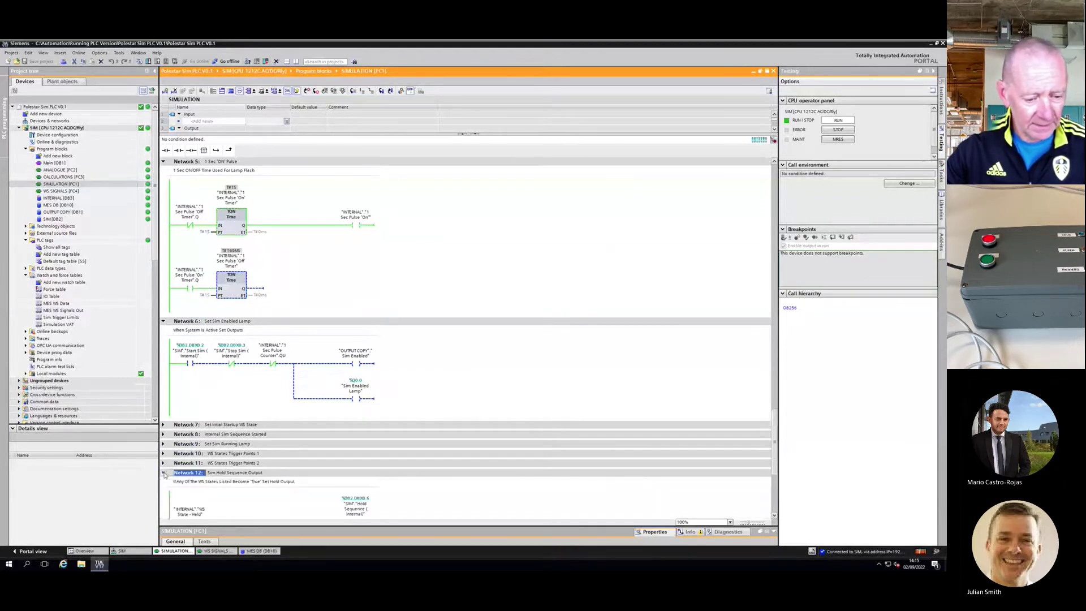
scroll(484, 444, "down", 1)
scroll(485, 444, "down", 2)
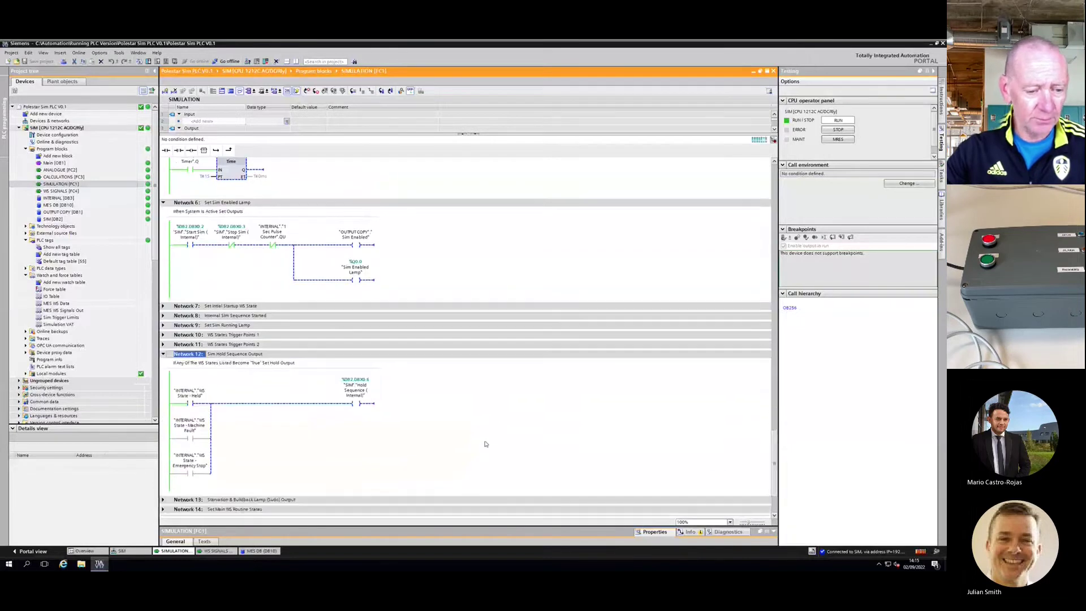
scroll(485, 444, "down", 1)
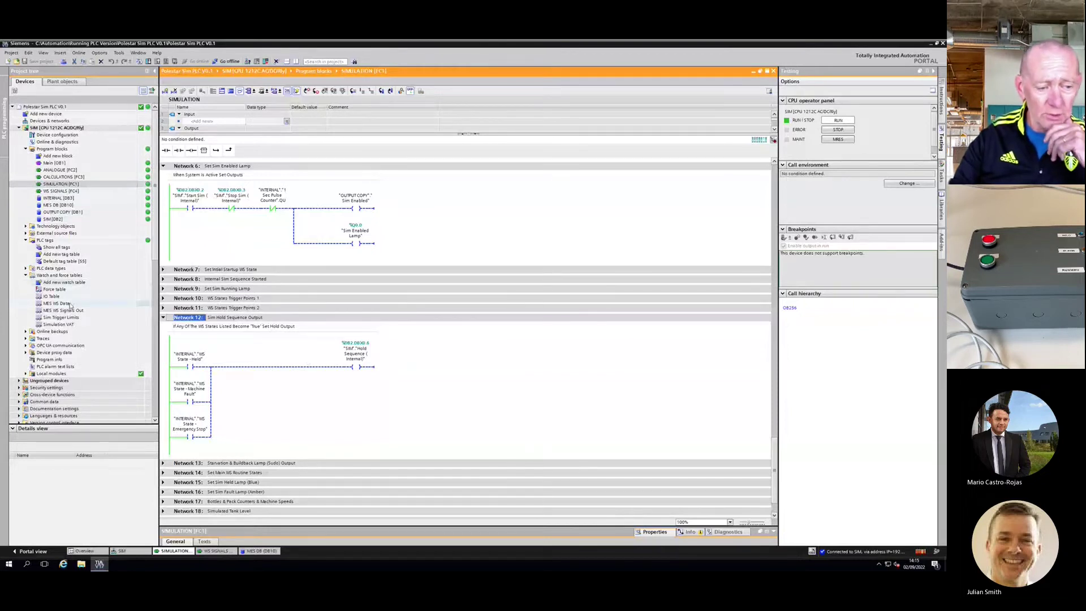
Open the MES WS Data watch table and monitor all its tags live.
left_click(70, 305)
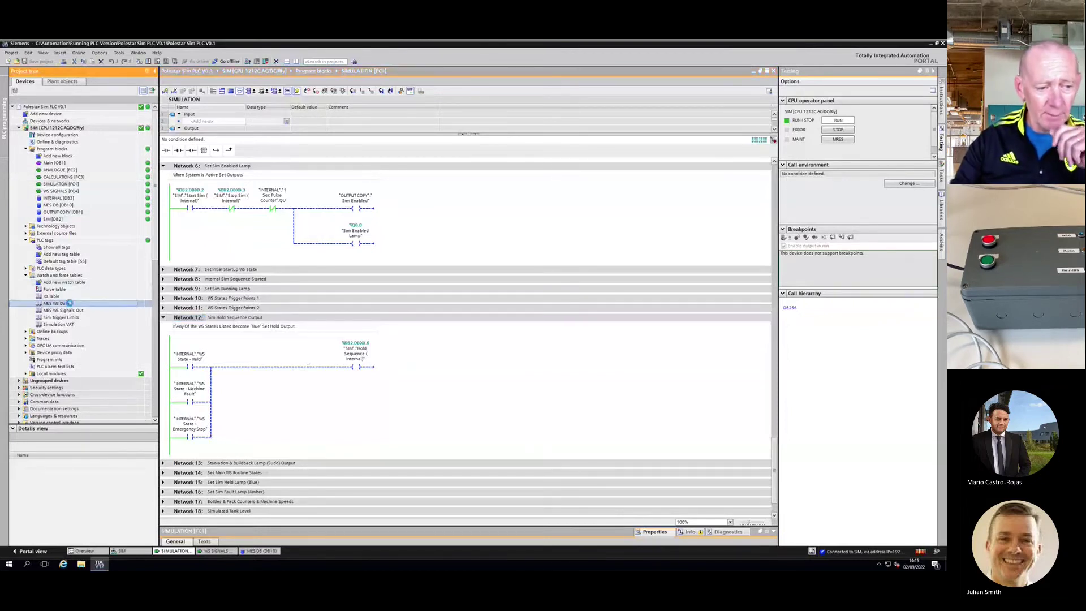
double_click(69, 304)
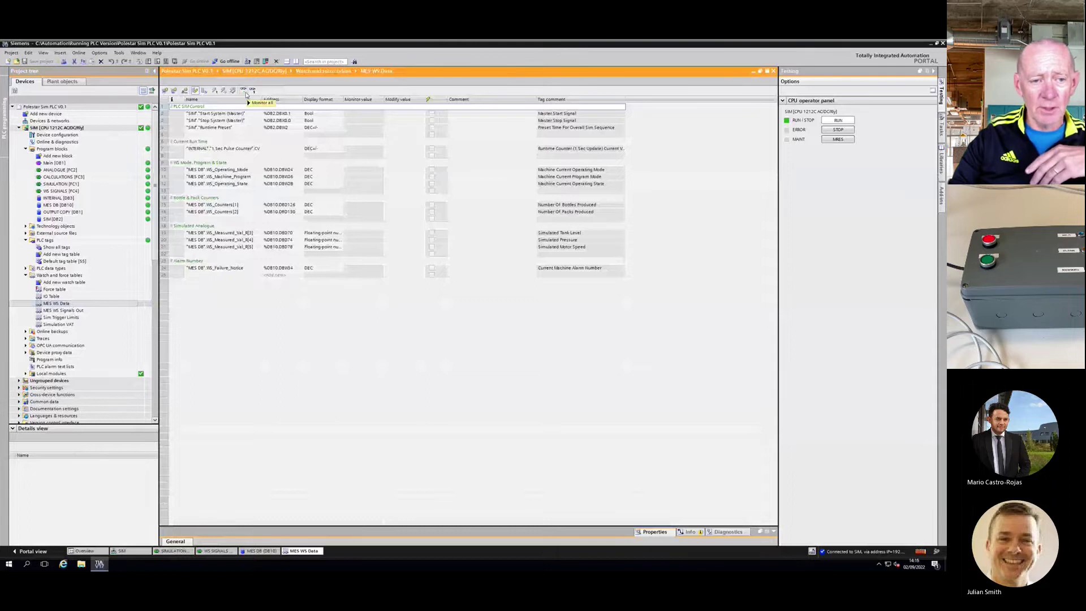
left_click(245, 90)
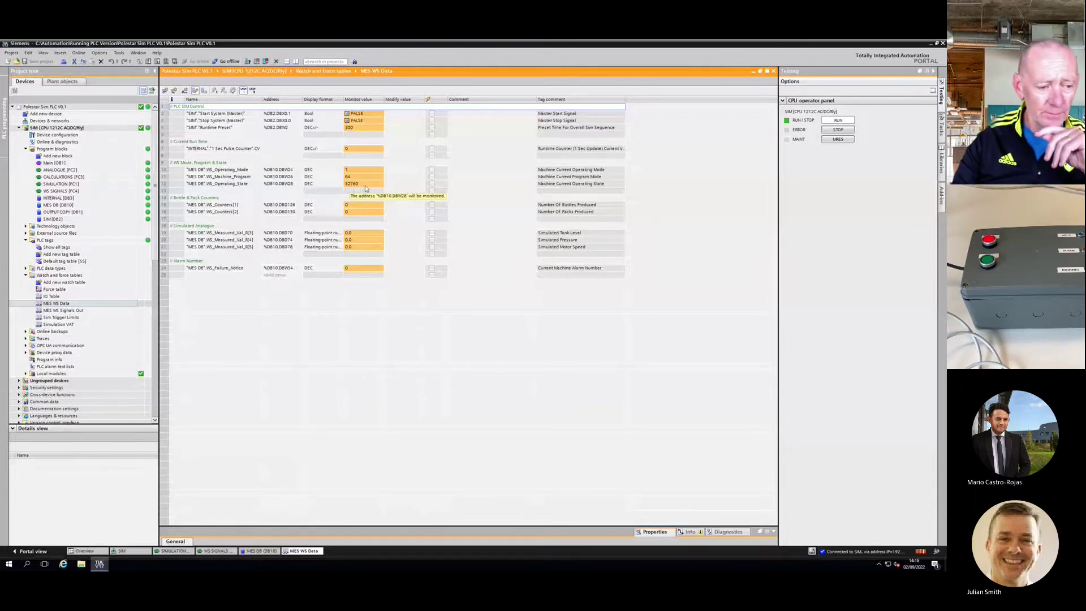
left_click(72, 313)
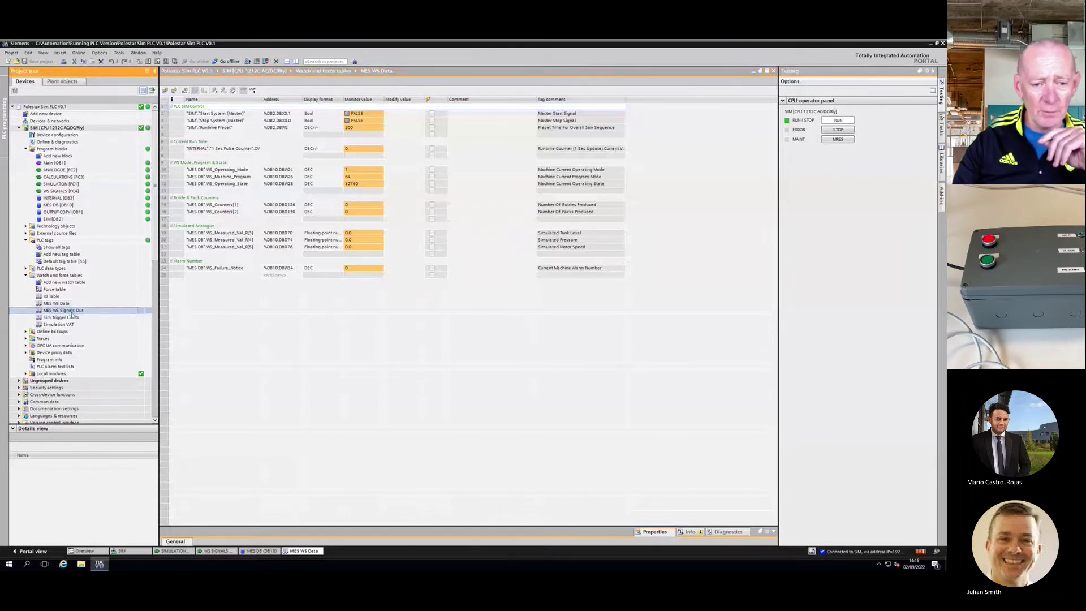
Open the MES WS Signals Out watch table with Monitor all turned on.
double_click(71, 313)
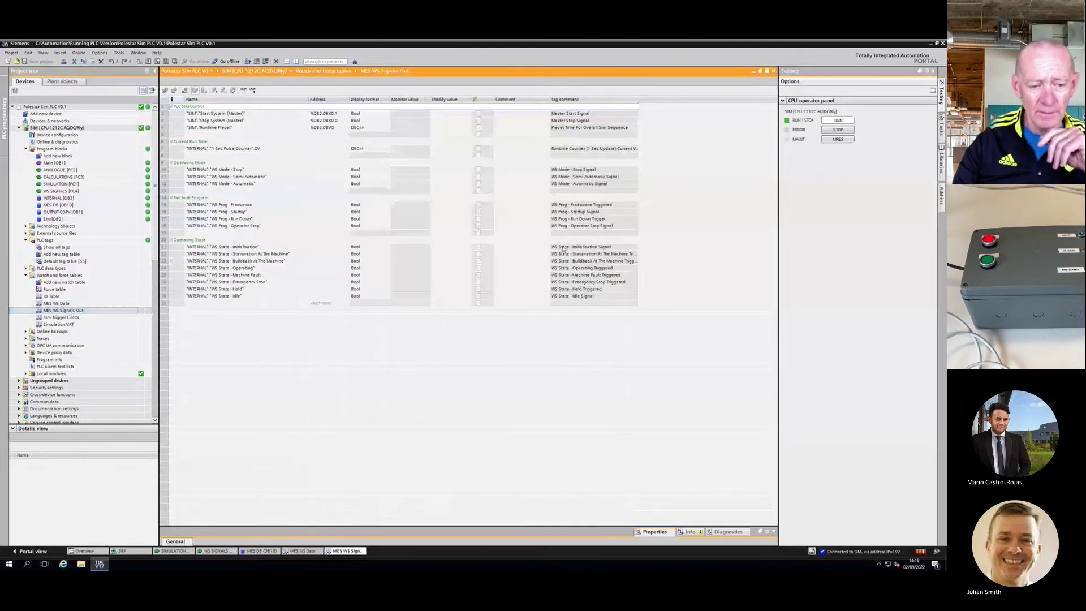
left_click(243, 90)
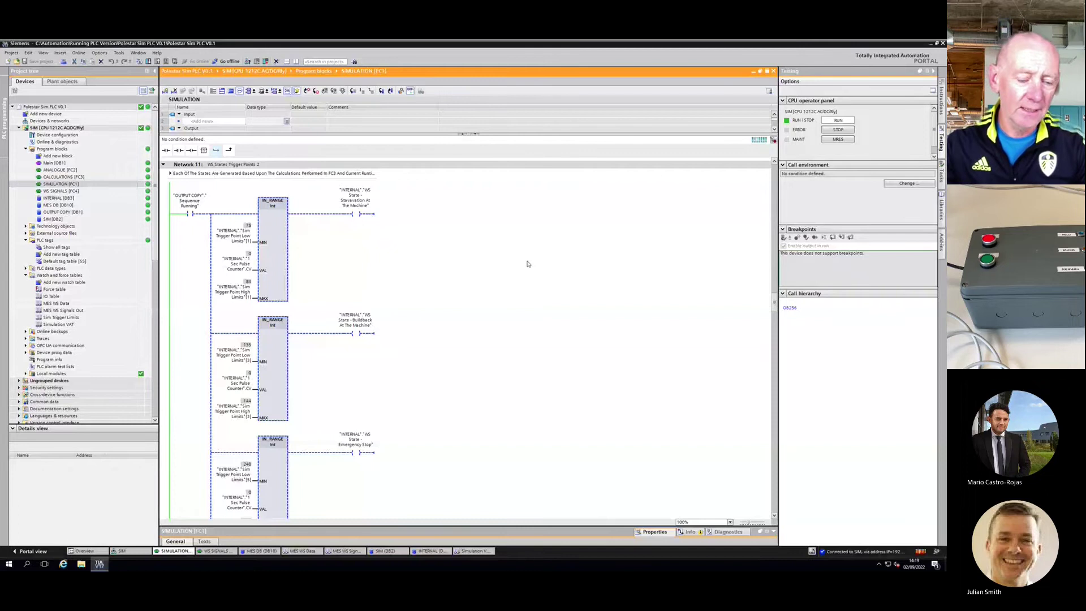
Inspect the MAX, MIN and VAL operands of Network 11's first IN_RANGE pulse-counter check.
left_click(226, 297)
left_click(244, 239)
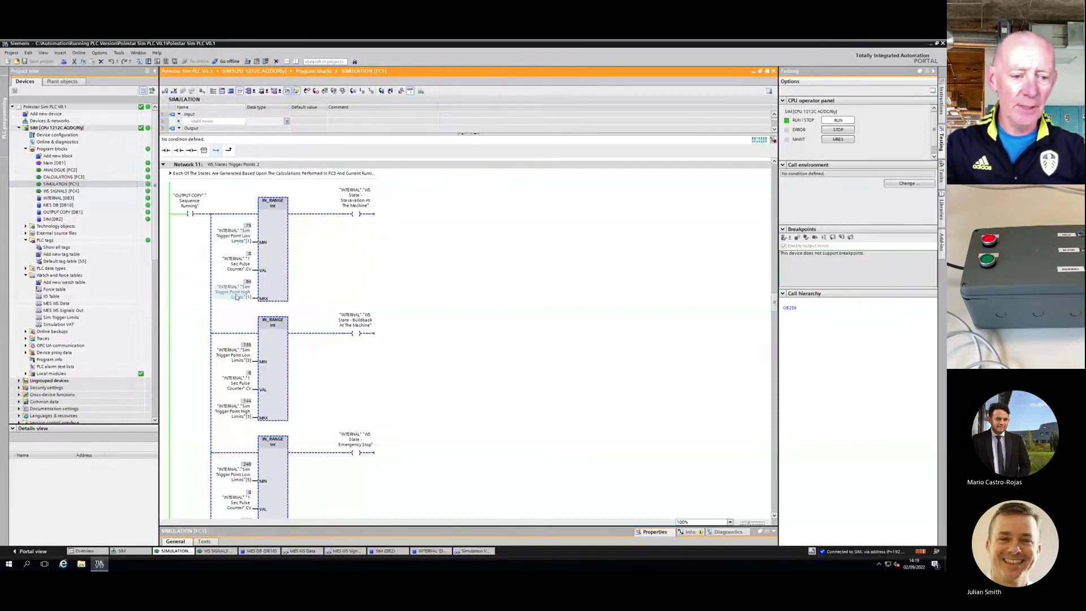
left_click(249, 264)
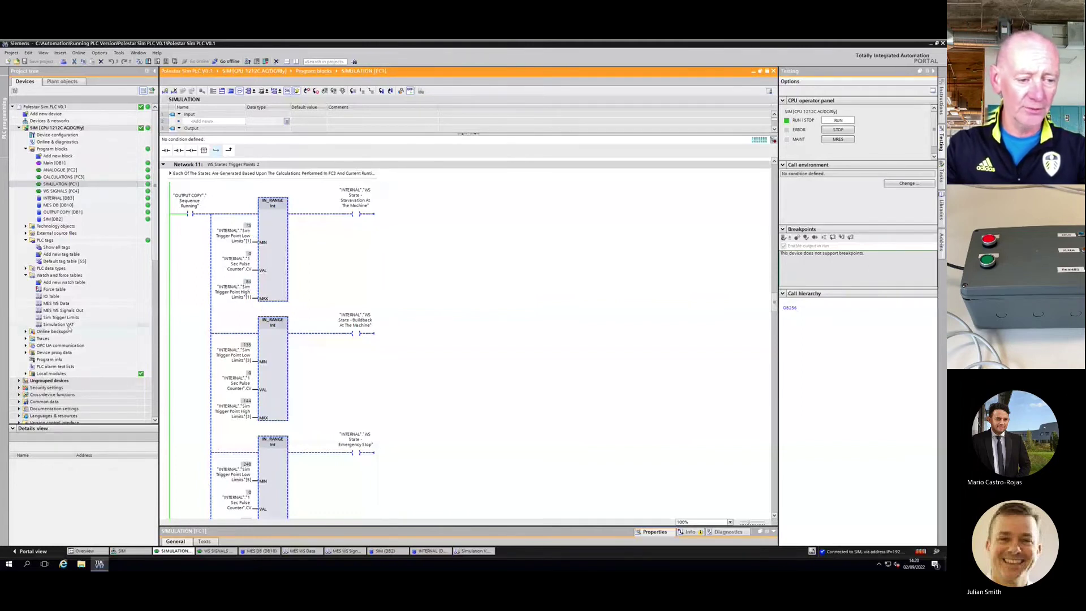
In the Simulation VAT watch table, enter 80 and 90 as trial trigger-limit modify values.
double_click(59, 324)
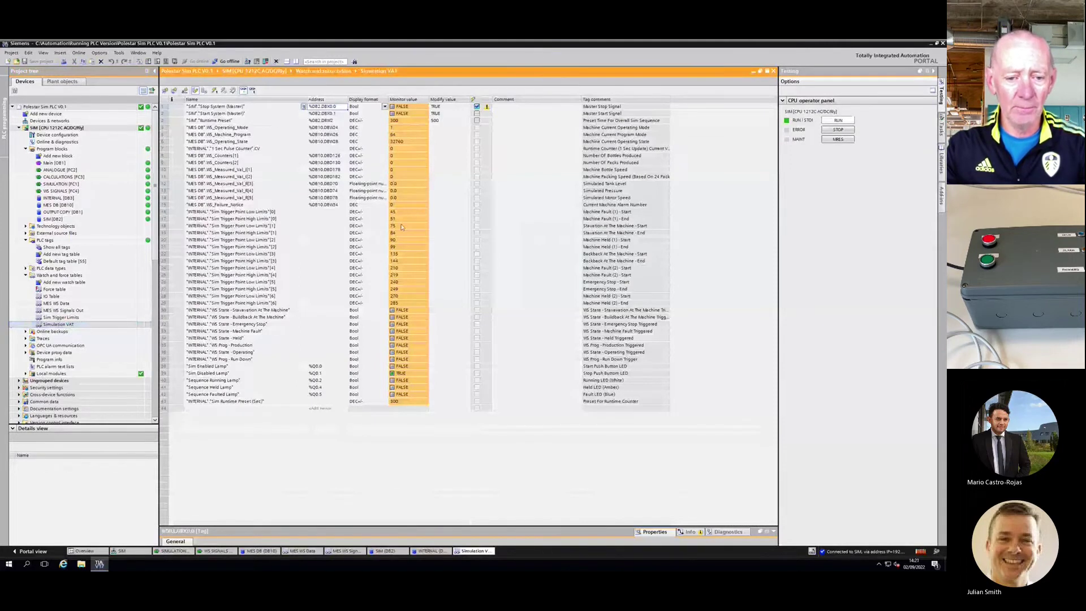
left_click(453, 227)
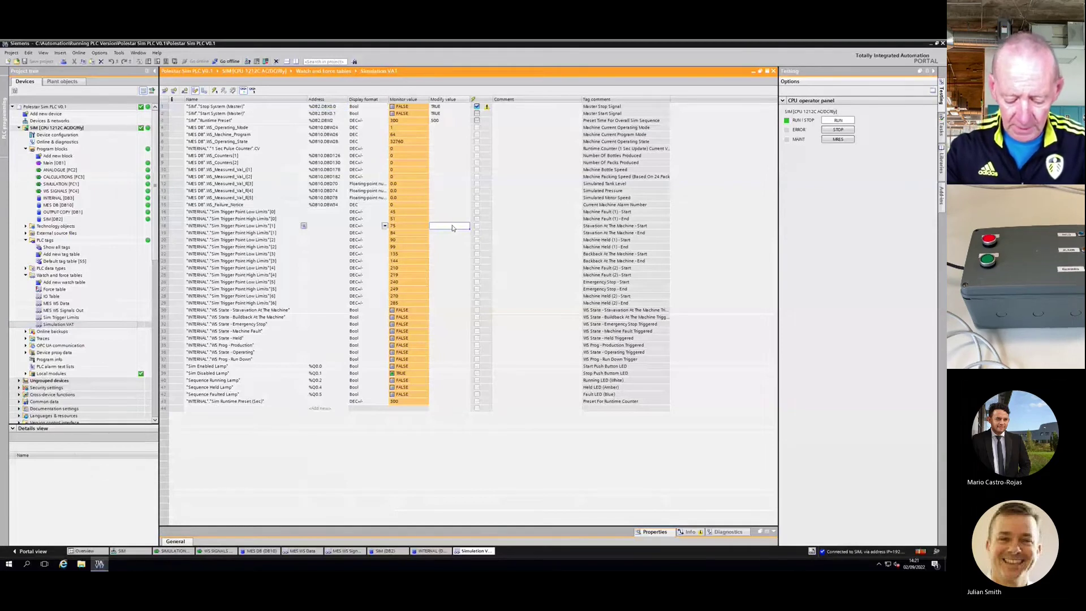
type("80")
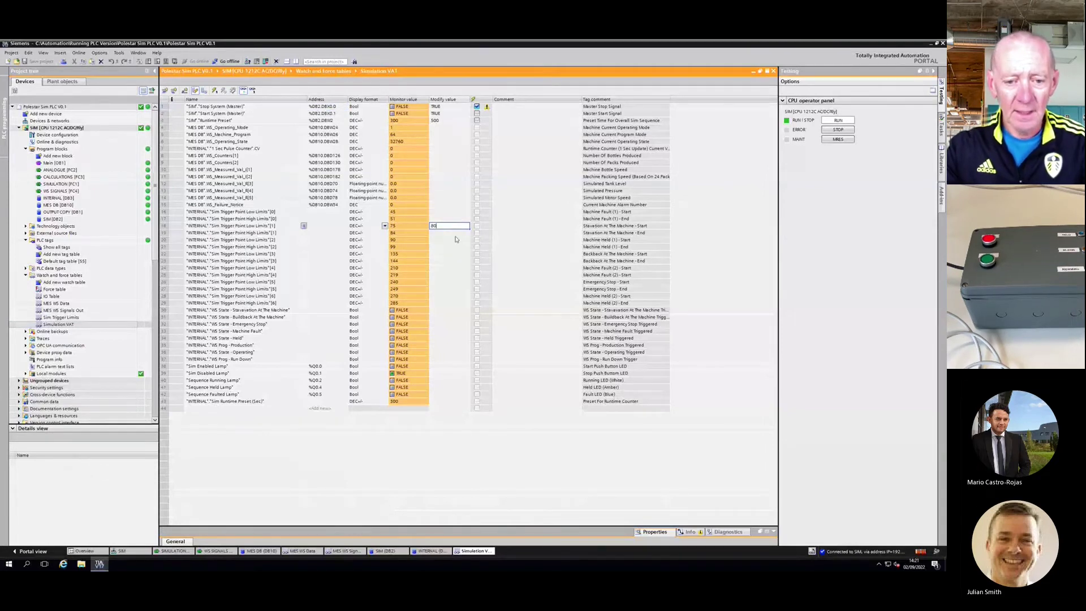
key("Return")
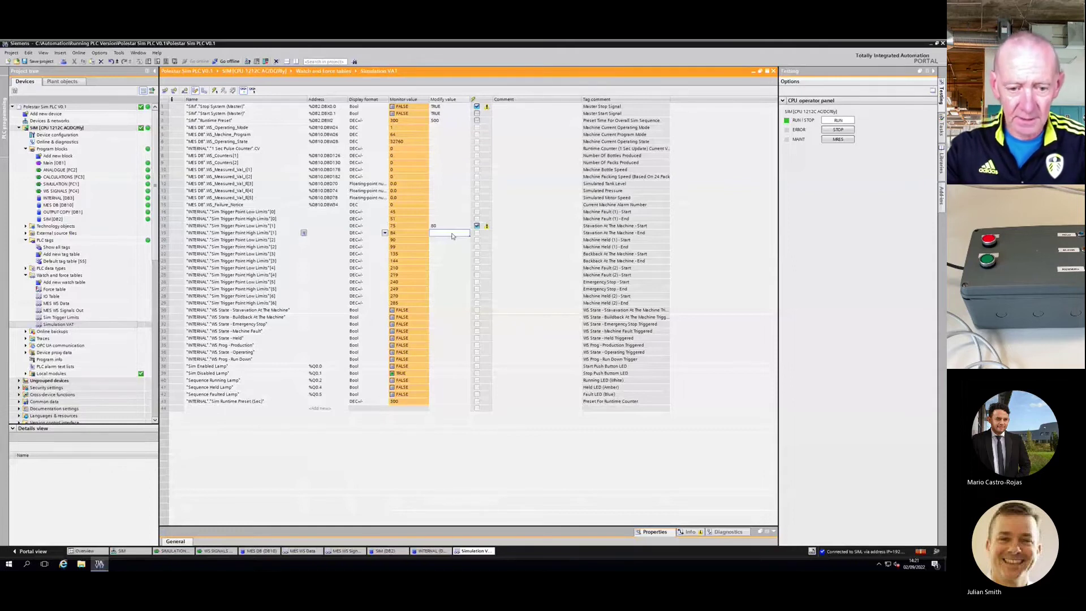
type("90")
key("Return")
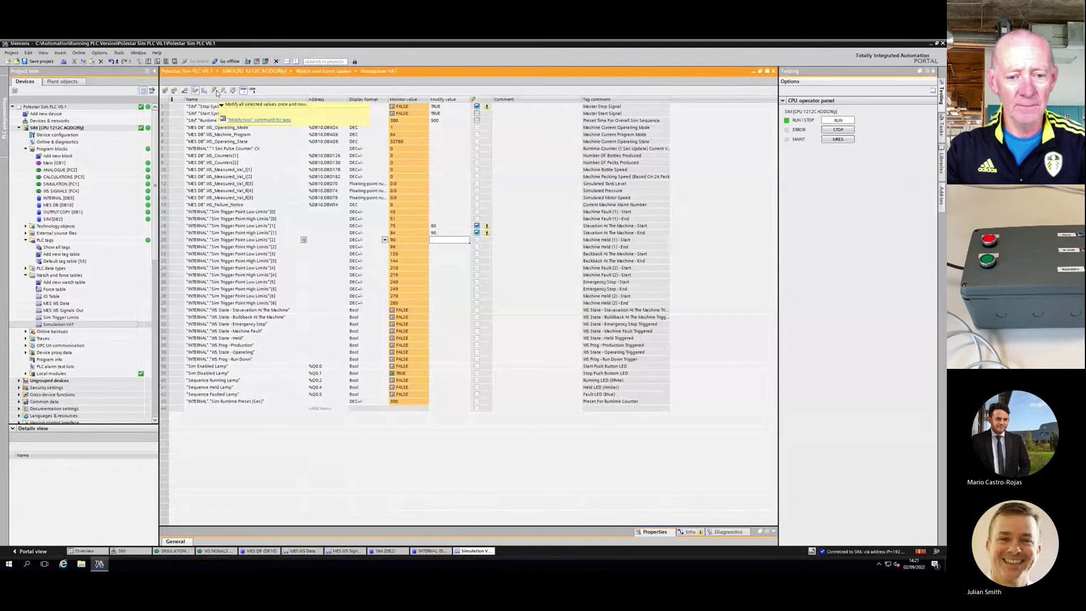
Untick and clear the 80 and 90 modify values, then open the SIMULATION [FC1] block.
left_click(477, 226)
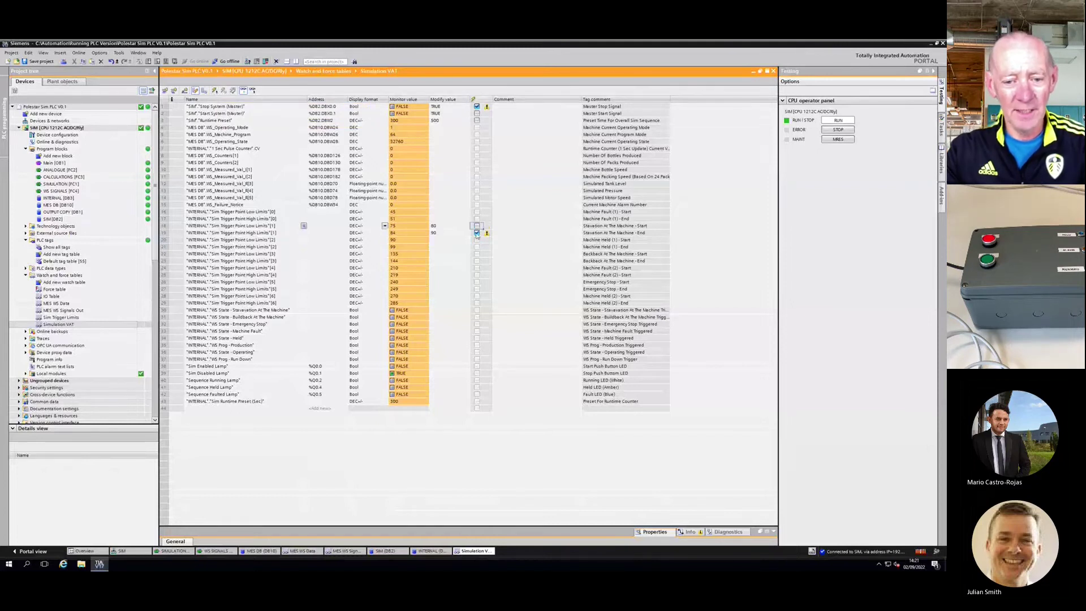
left_click(477, 233)
left_click(443, 225)
key("Delete")
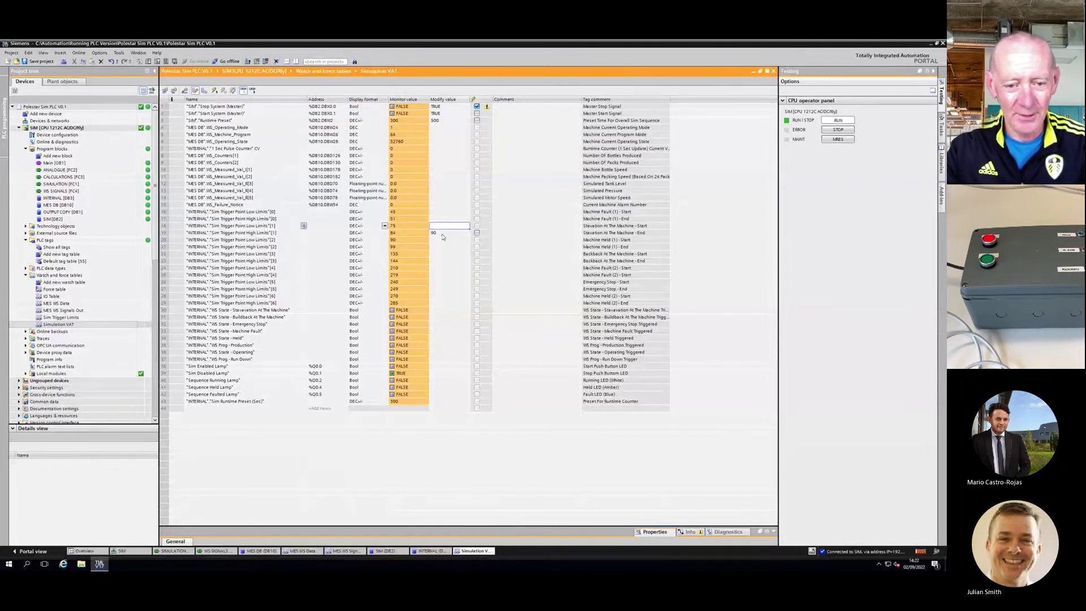
left_click(442, 234)
key("Delete")
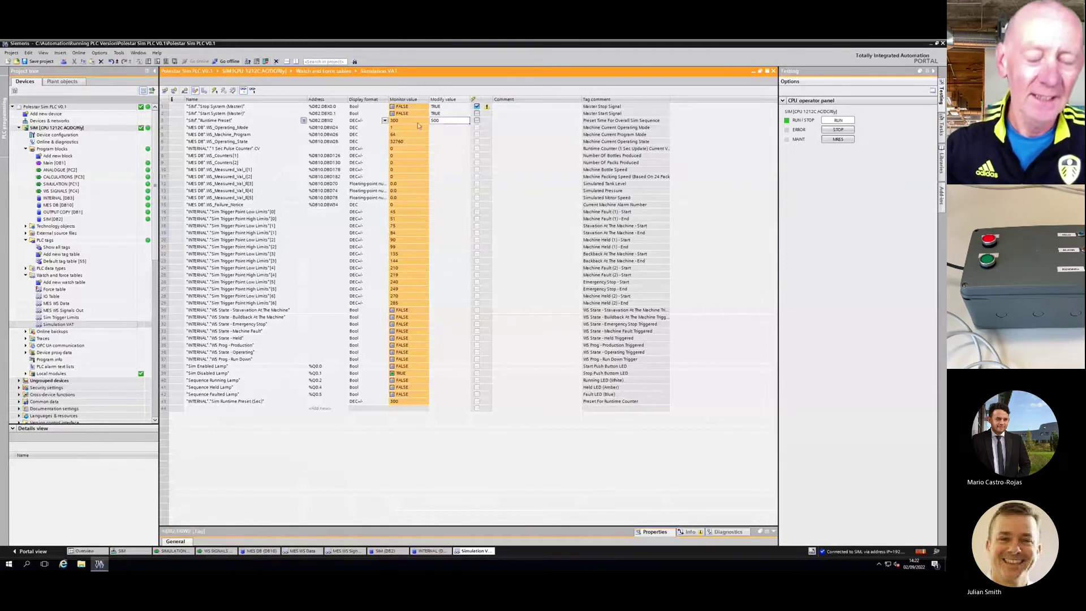
left_click(444, 120)
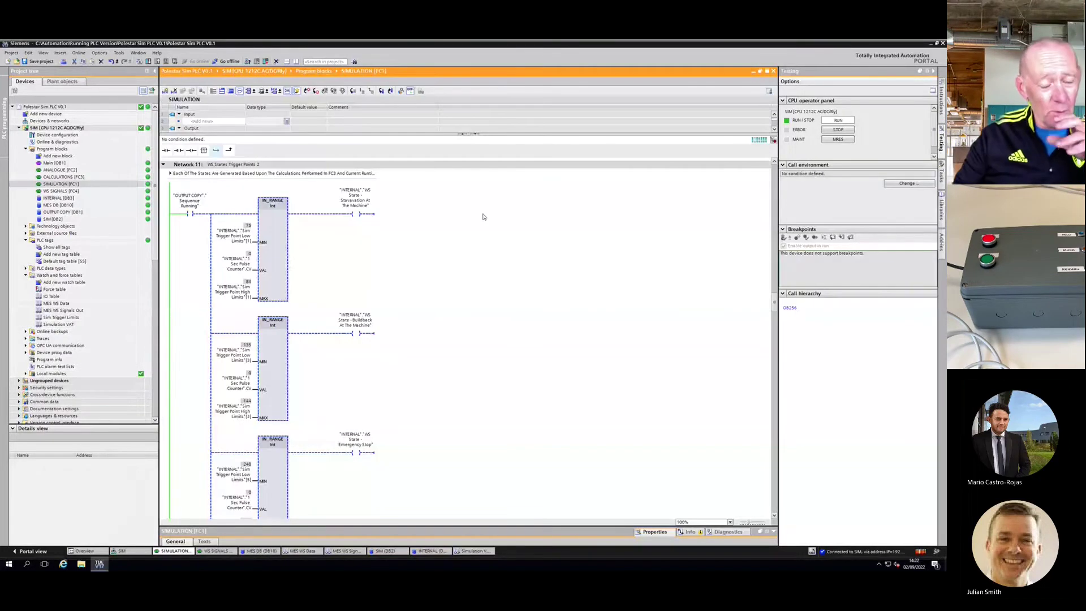
double_click(60, 184)
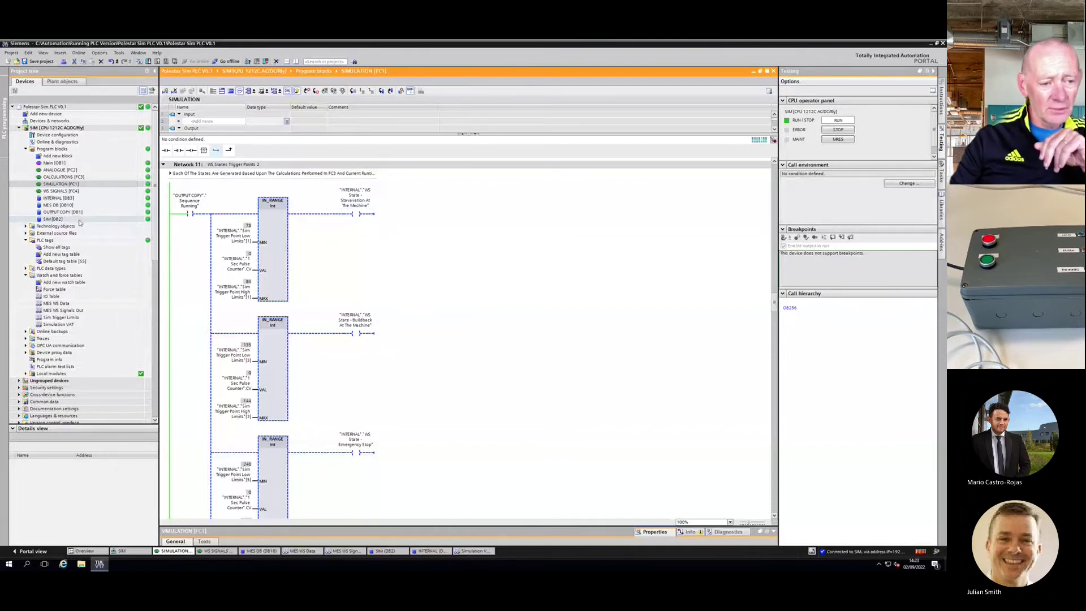
double_click(79, 219)
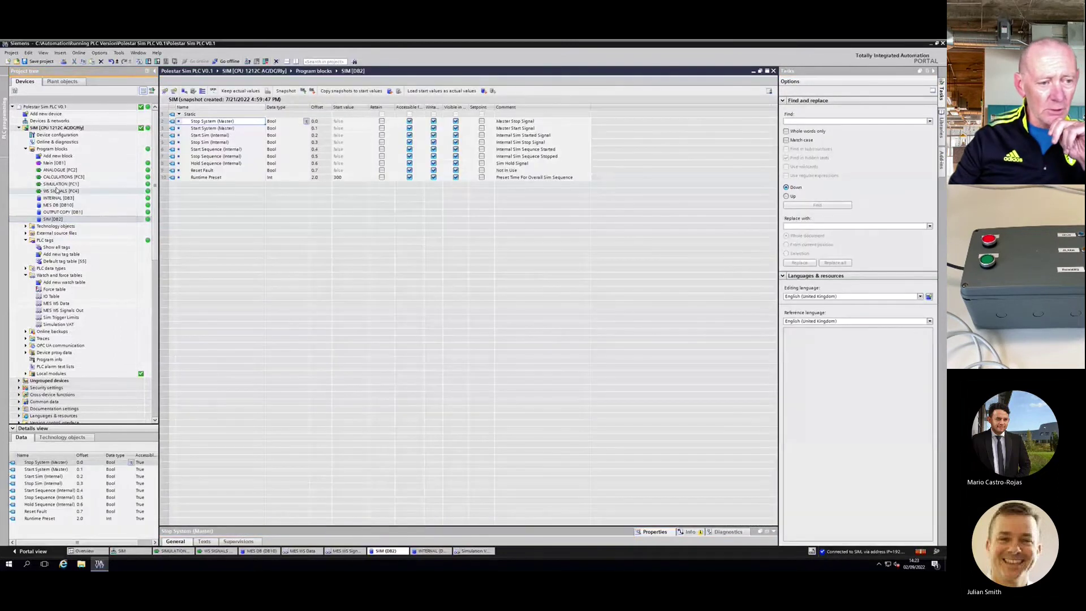
double_click(64, 177)
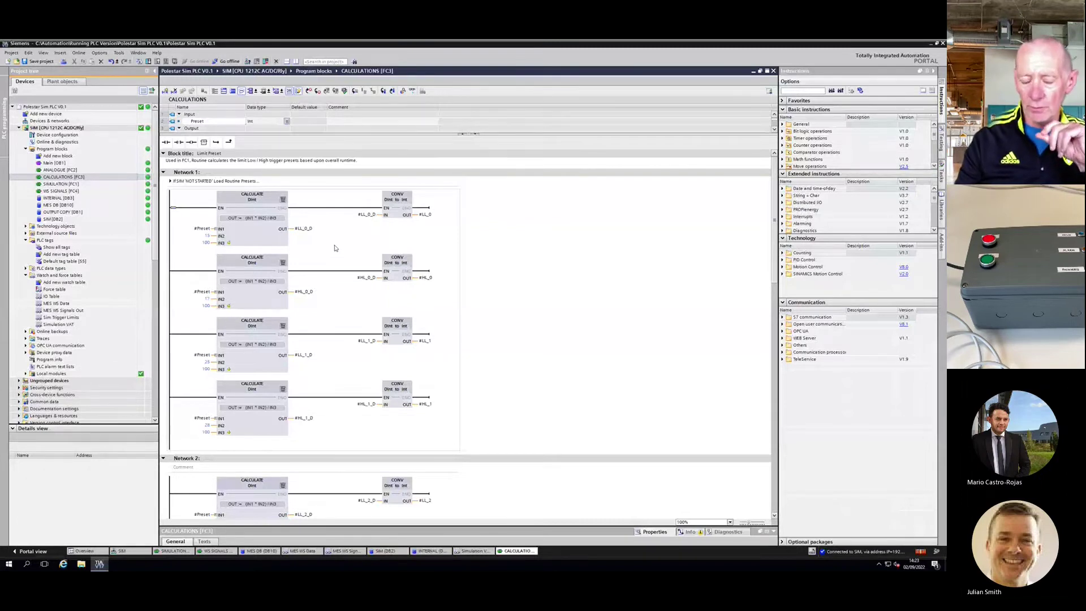
double_click(48, 184)
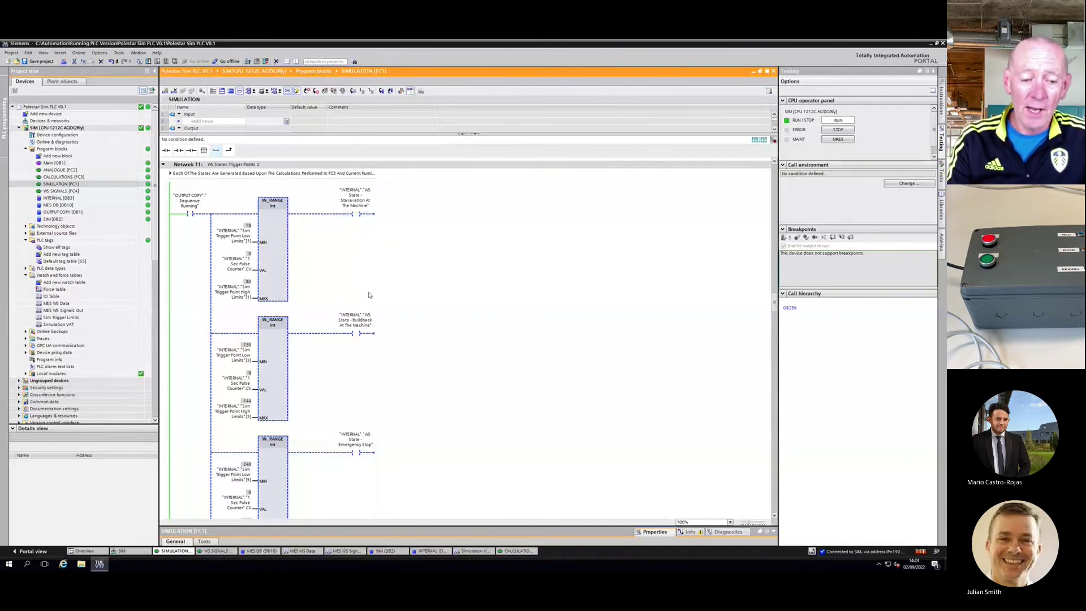
Open the Simulation VAT table and enter 1000 as the Runtime Preset modify value.
scroll(368, 294, "down", 1)
scroll(368, 295, "down", 1)
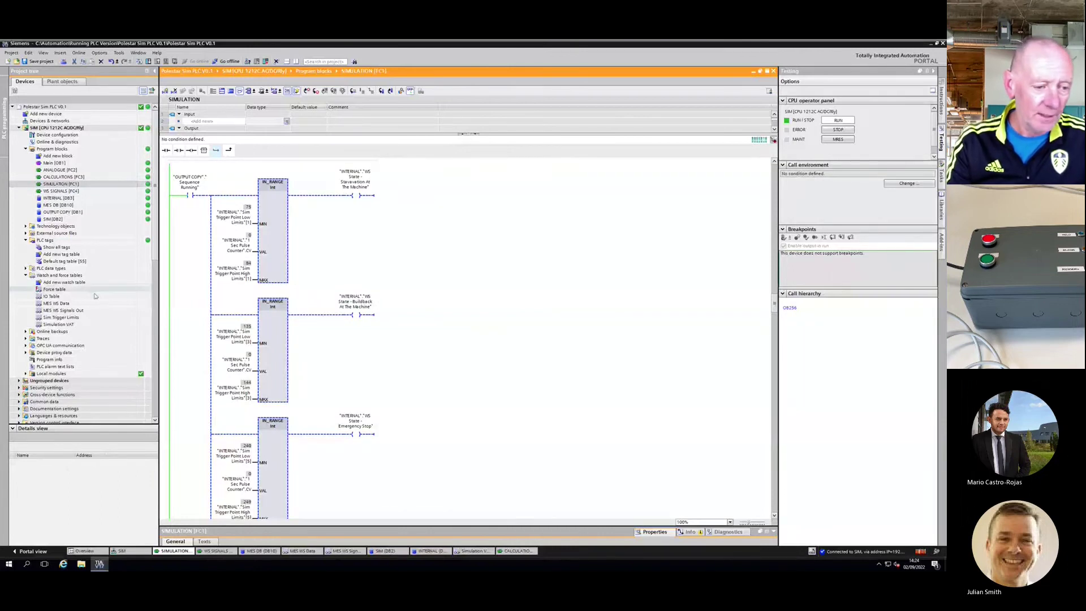
double_click(61, 326)
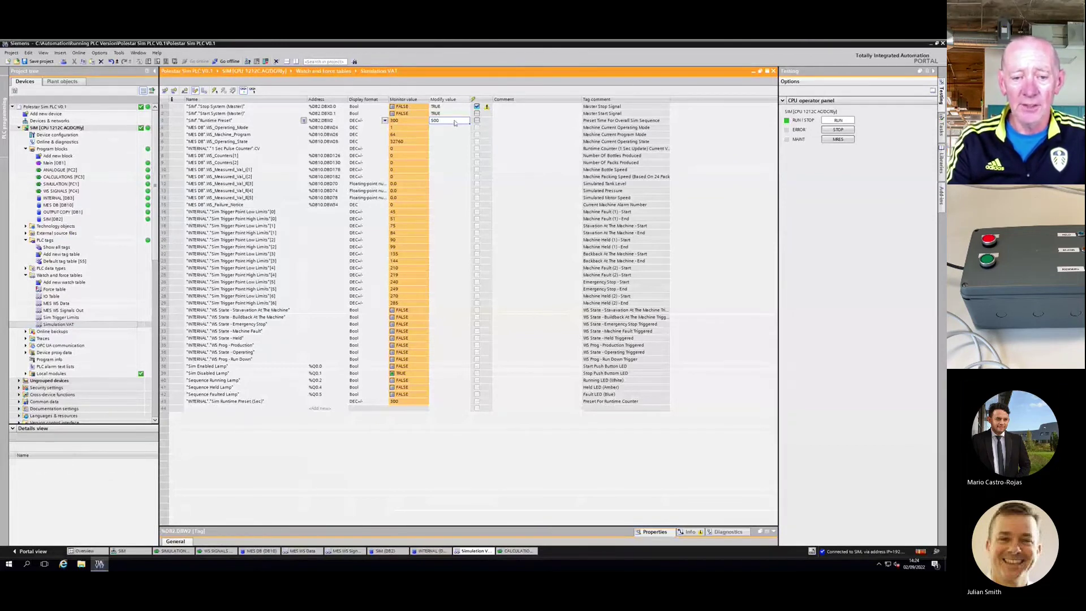
double_click(451, 121)
type("1000")
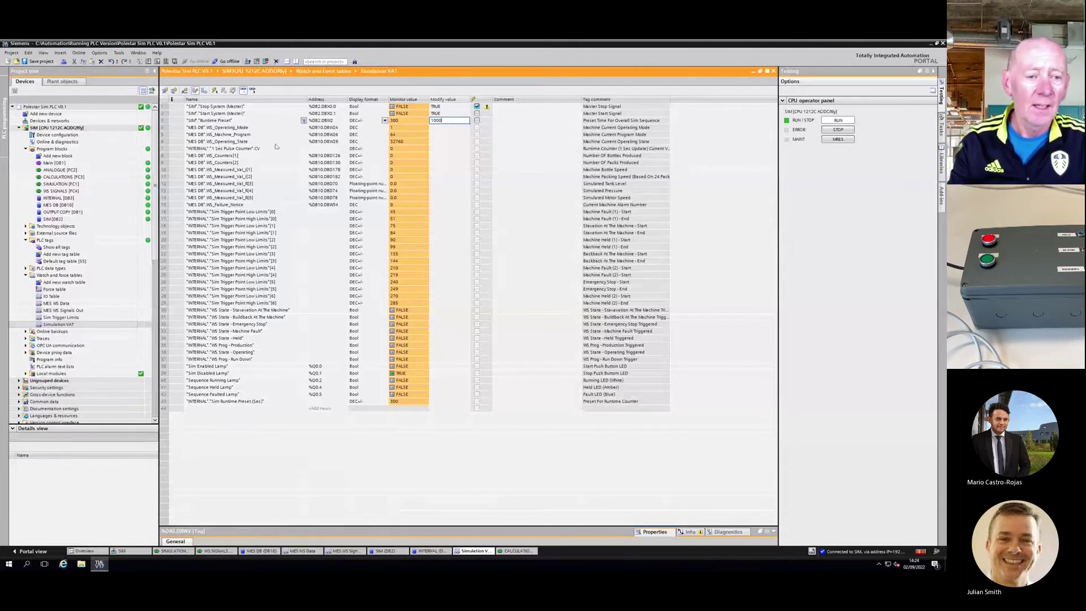
key("Return")
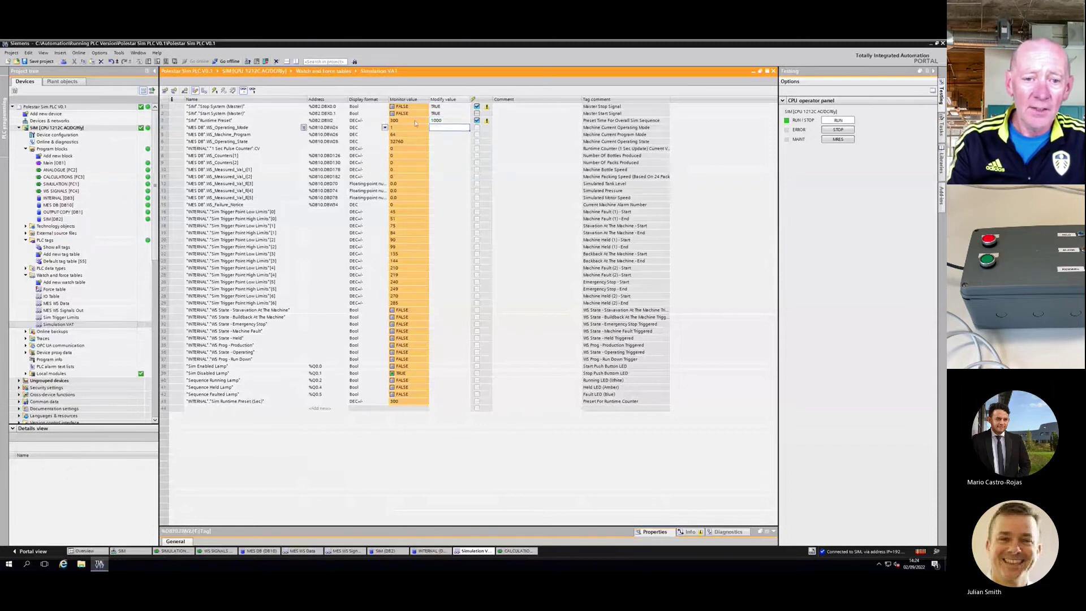
Untick the Stop System row and write the selected modify values to the running PLC.
left_click(445, 122)
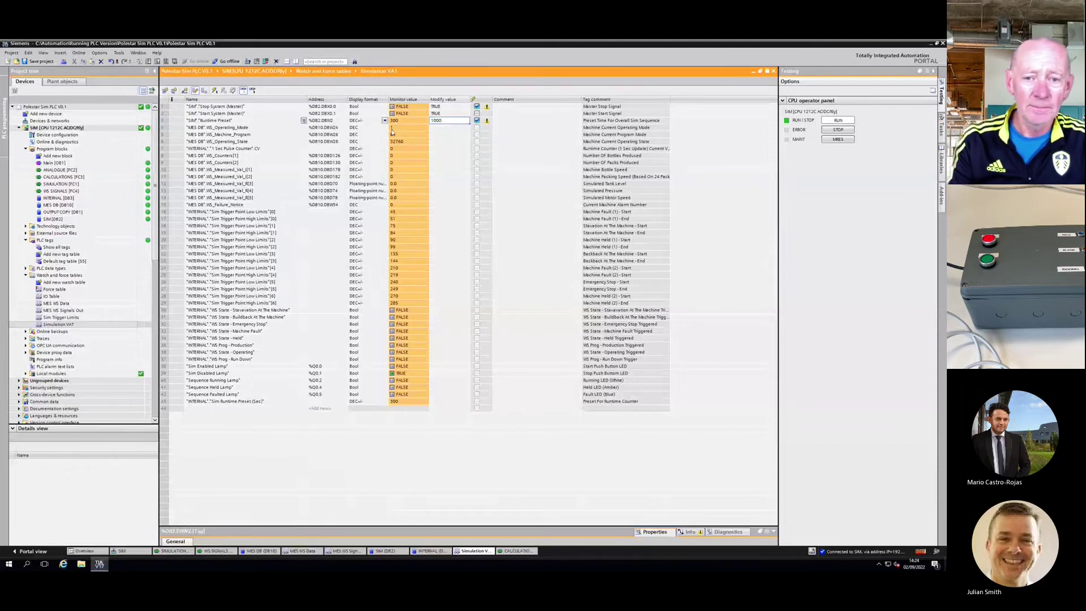
left_click(476, 107)
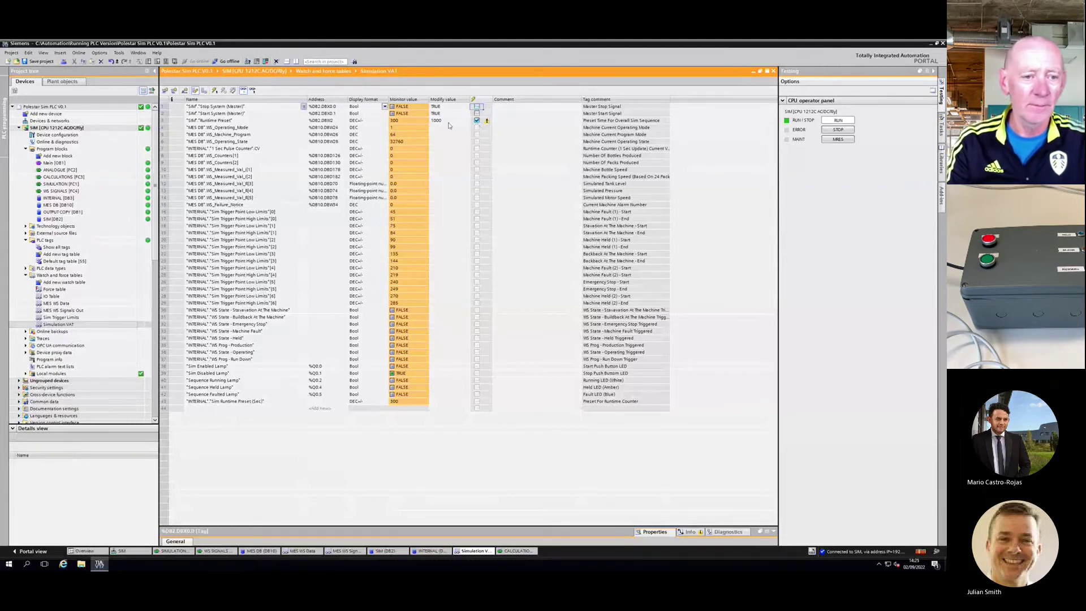
left_click(215, 92)
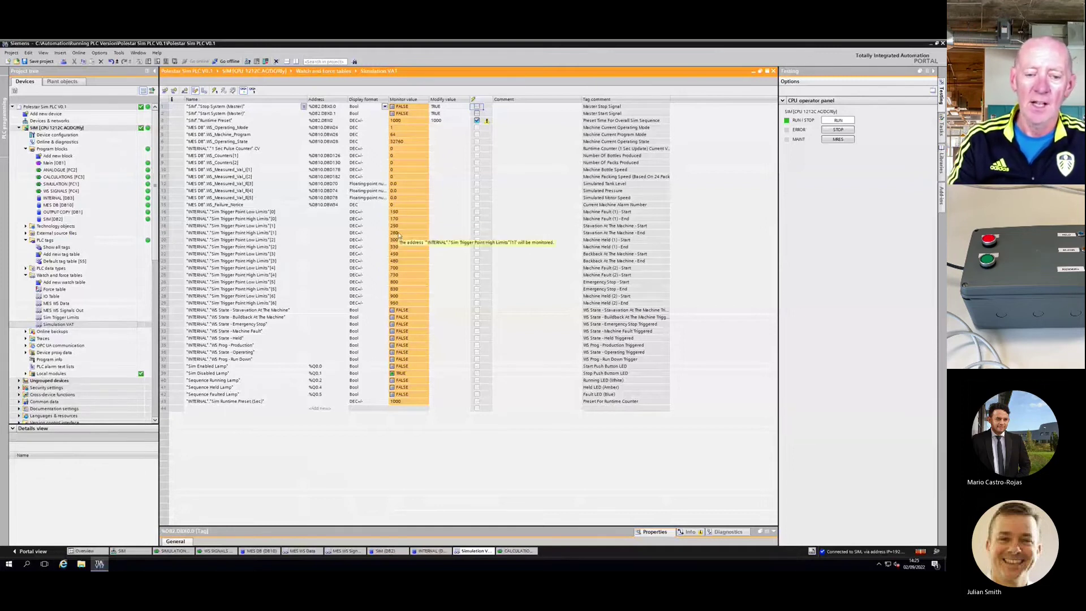
Apply a Runtime Preset of 900 to the PLC, then re-enter 1000 as its modify value.
left_click(444, 122)
double_click(445, 122)
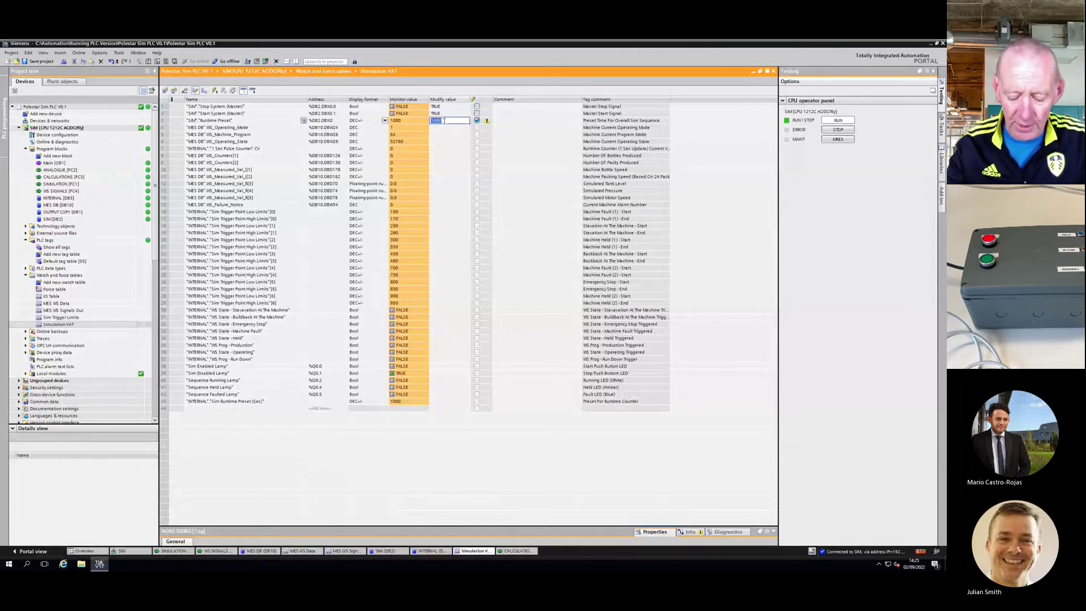
type("90")
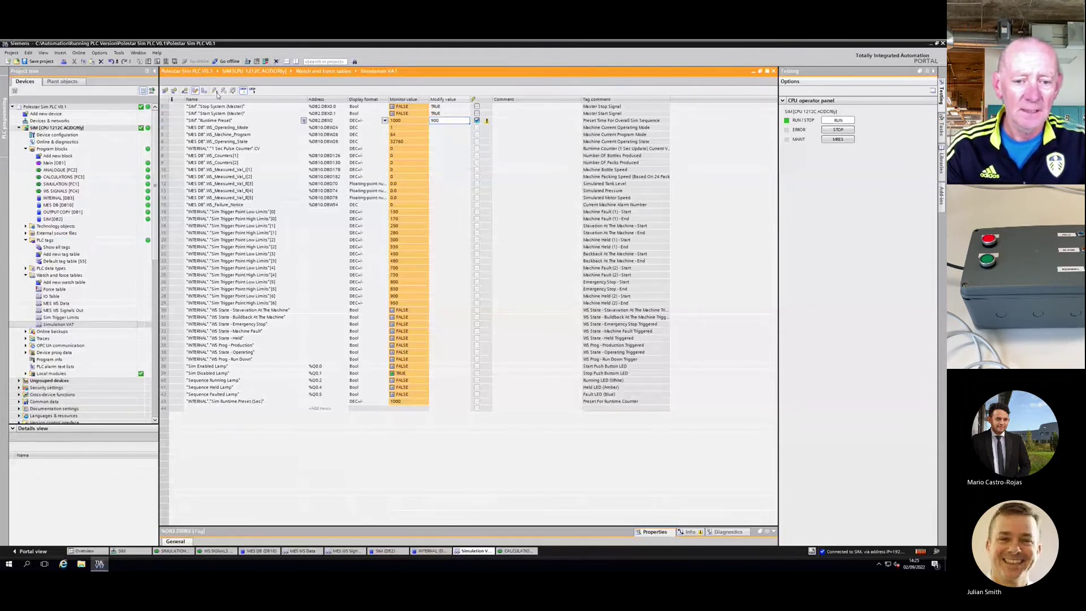
left_click(216, 92)
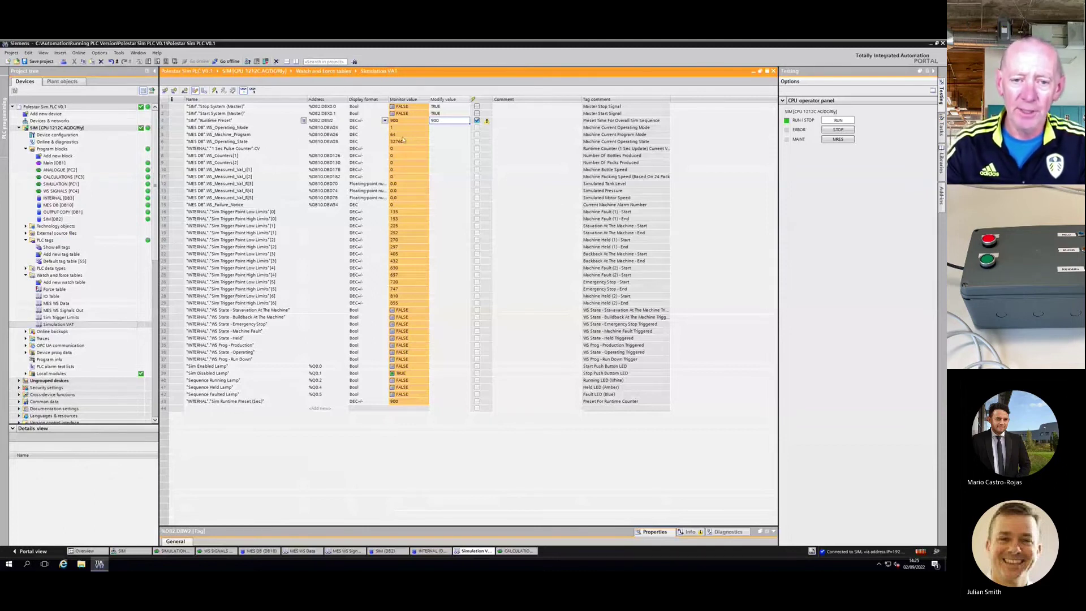
double_click(435, 121)
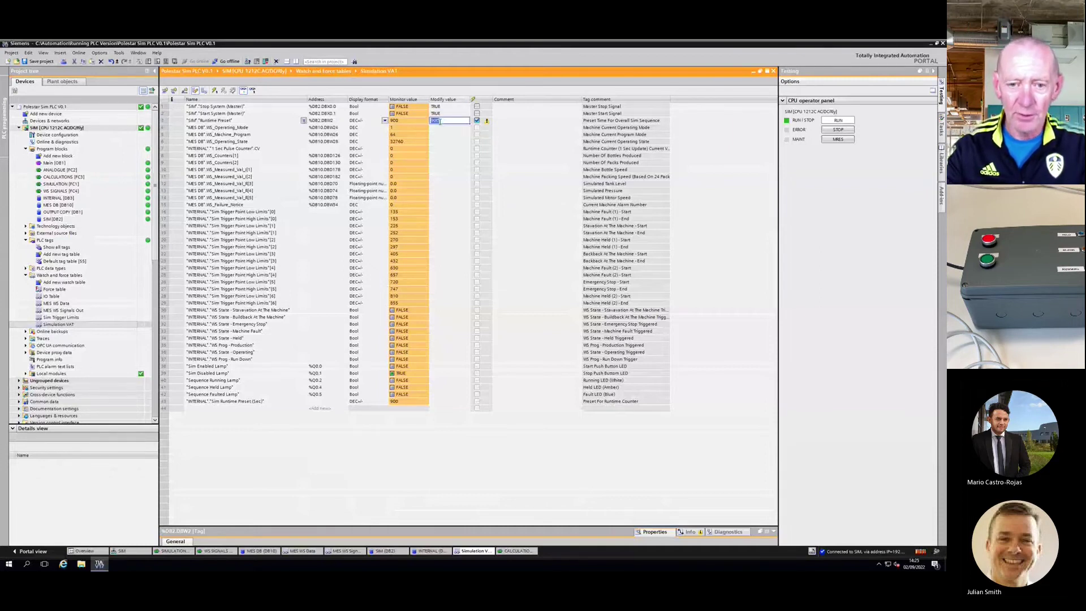
type("1000")
key("Return")
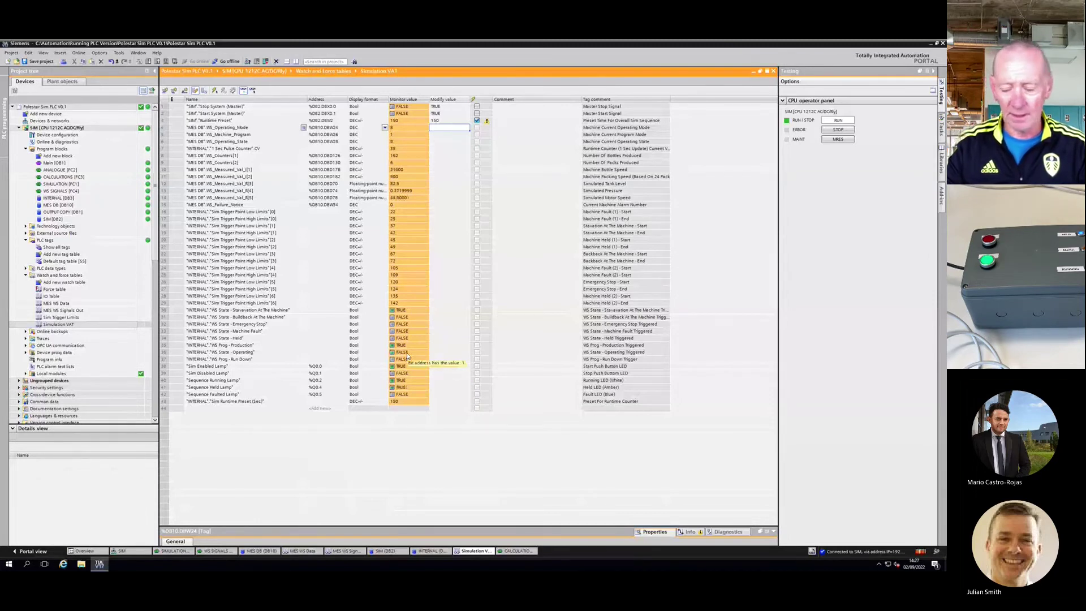
Enter 300 as the Runtime Preset modify value and apply it to the PLC with Shift+F9.
left_click(452, 121)
left_click(452, 121)
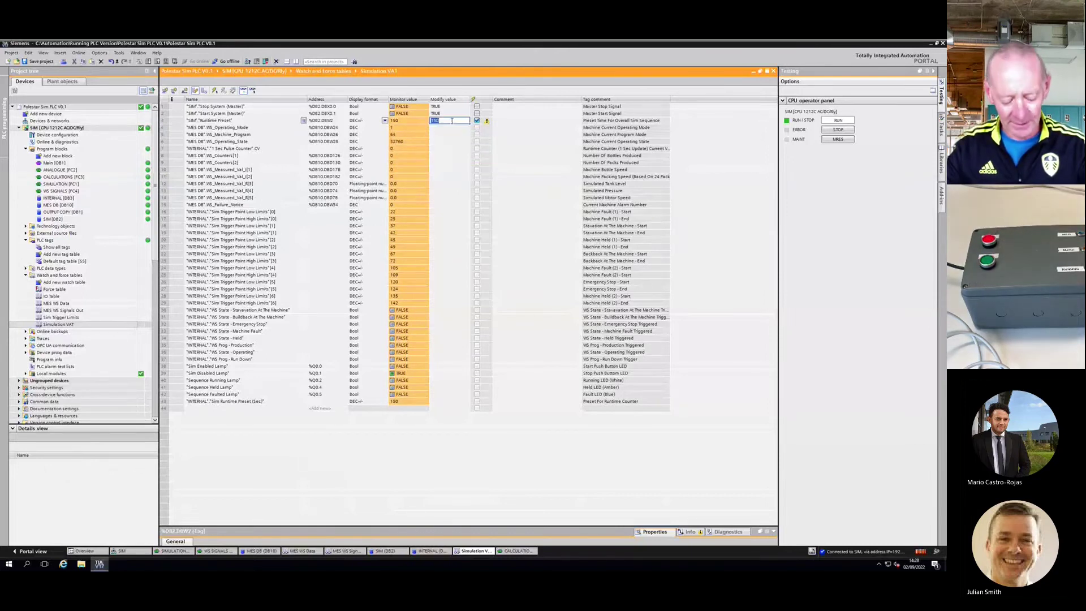
type("30")
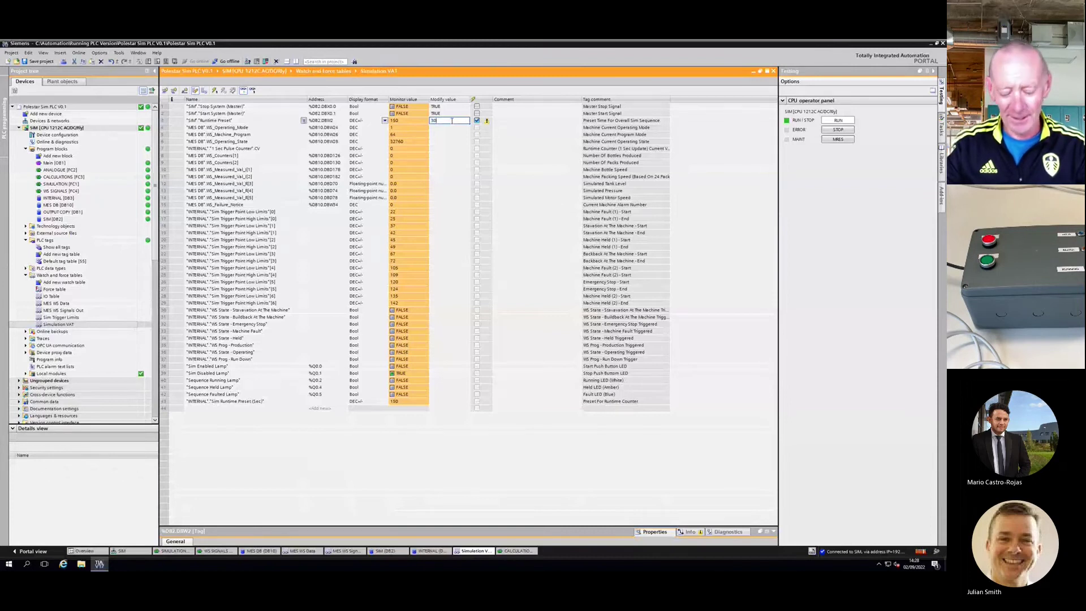
type("0")
key("shift+F9")
left_click(536, 184)
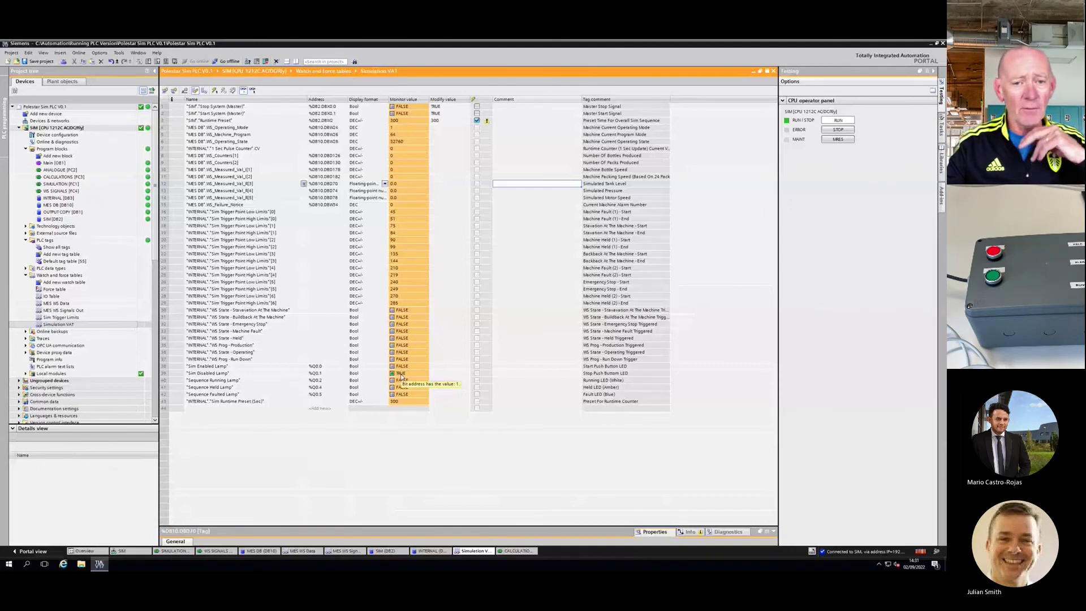
Mark the Start System row for modifying and write it to start the simulated machine.
left_click(477, 122)
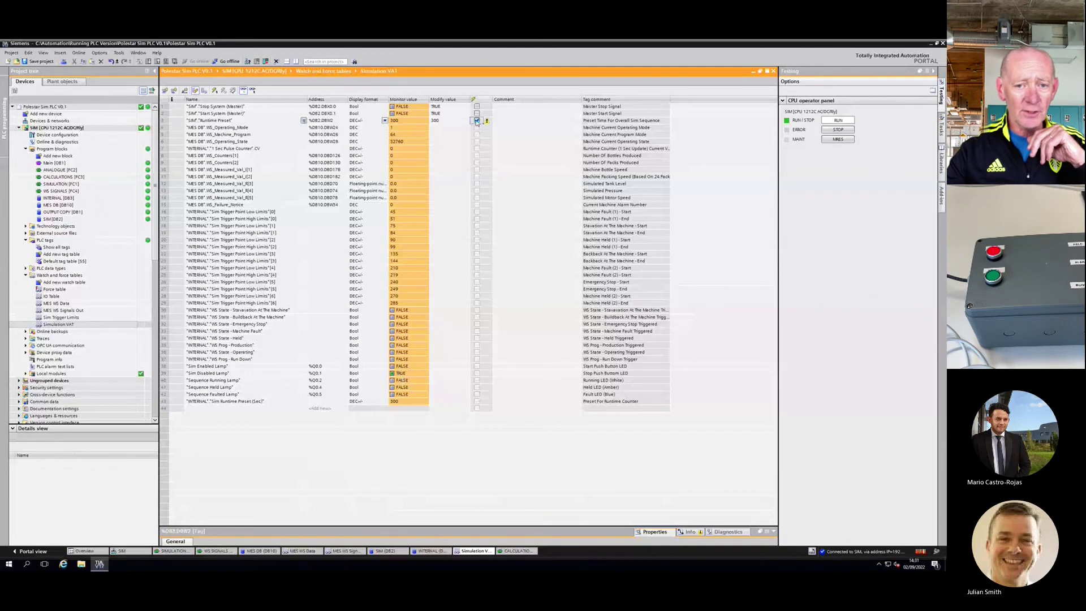
left_click(477, 113)
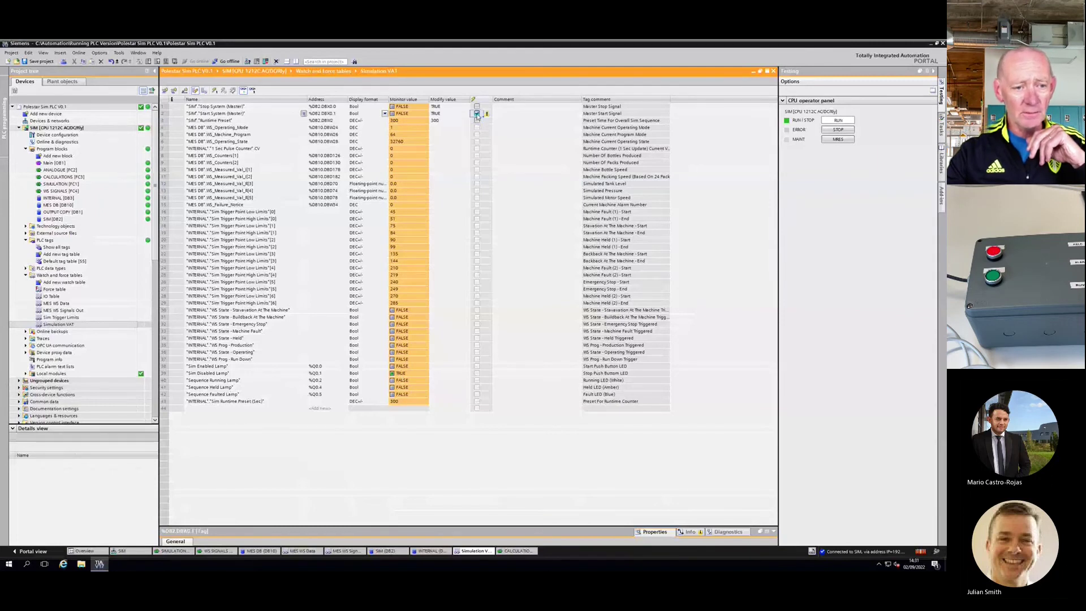
left_click(215, 92)
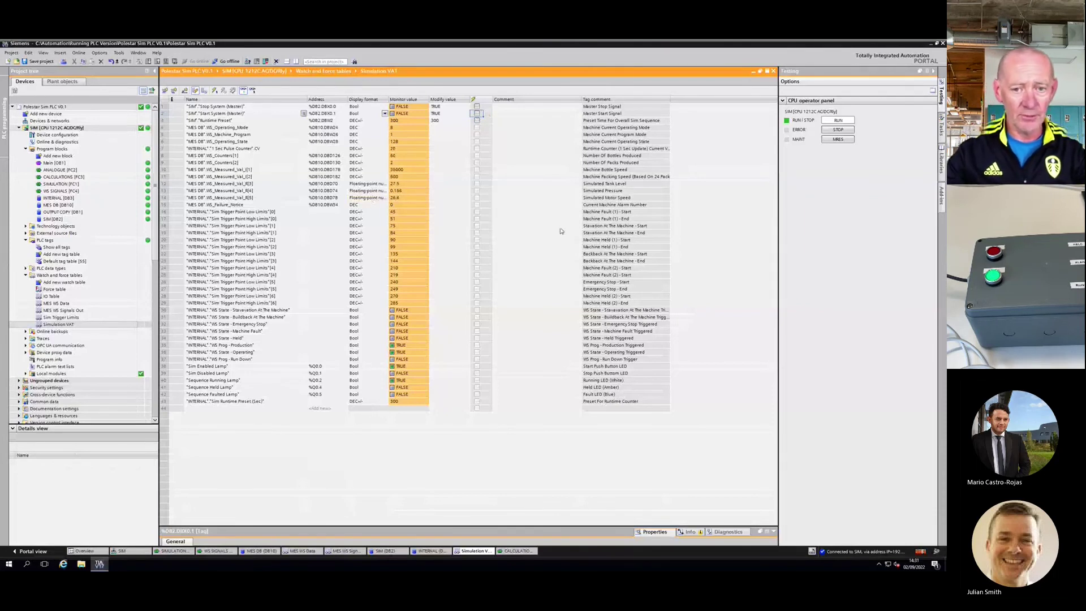
Mark the Stop System row for modifying and write it to halt the simulated machine.
left_click(476, 106)
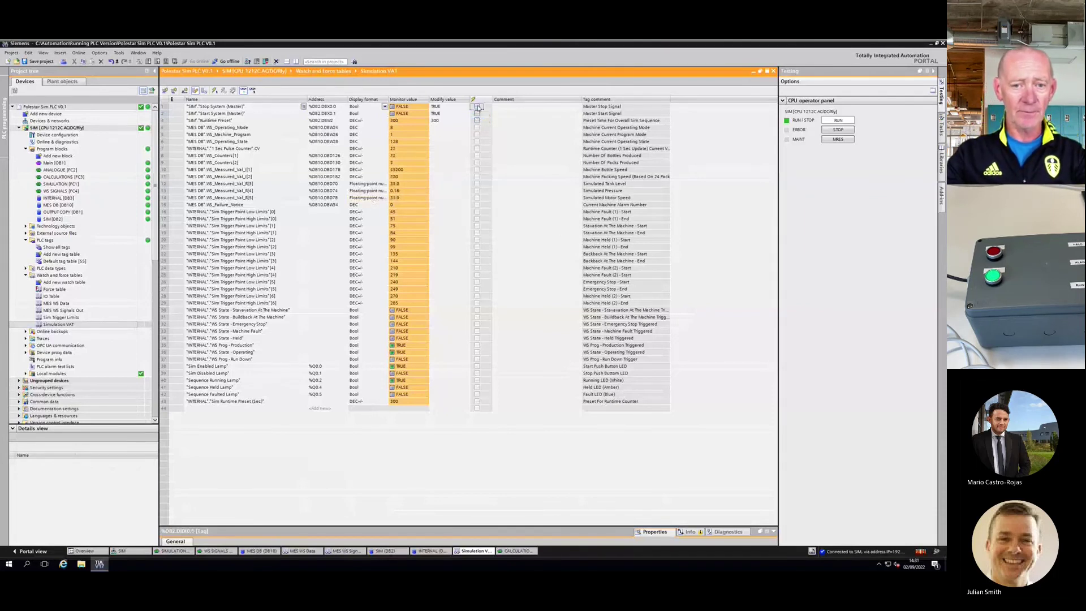
left_click(477, 107)
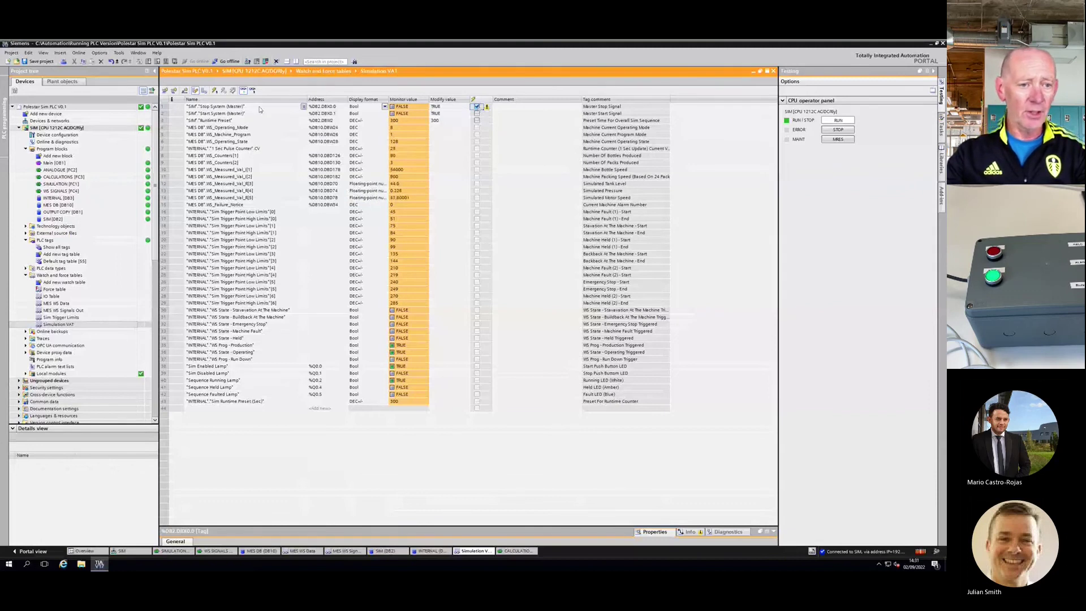
left_click(215, 92)
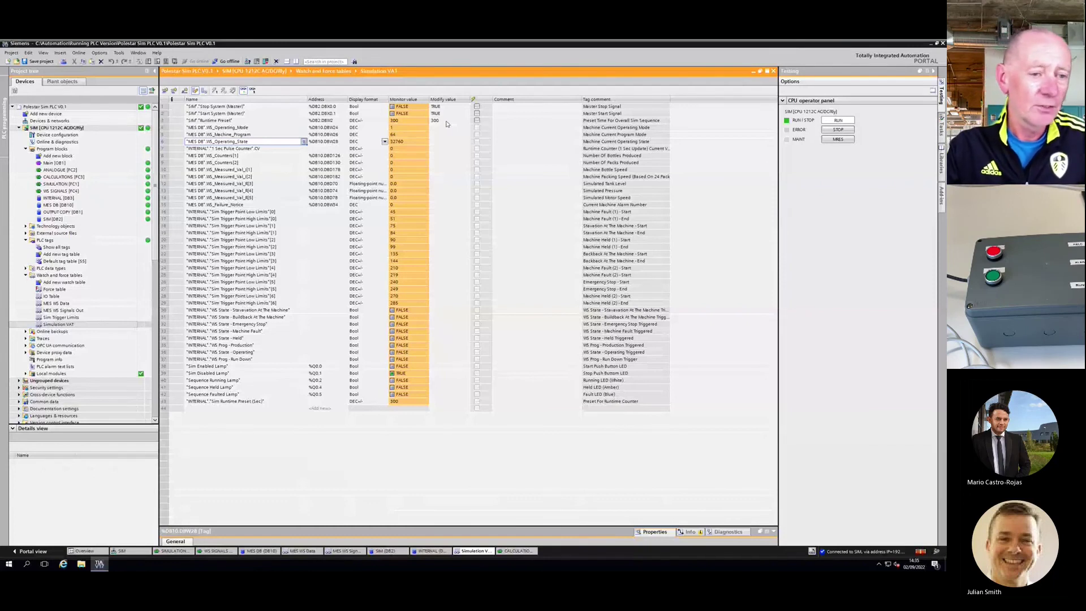
Go offline, save the Polestar Sim PLC V0.1 project and close TIA Portal.
left_click(231, 63)
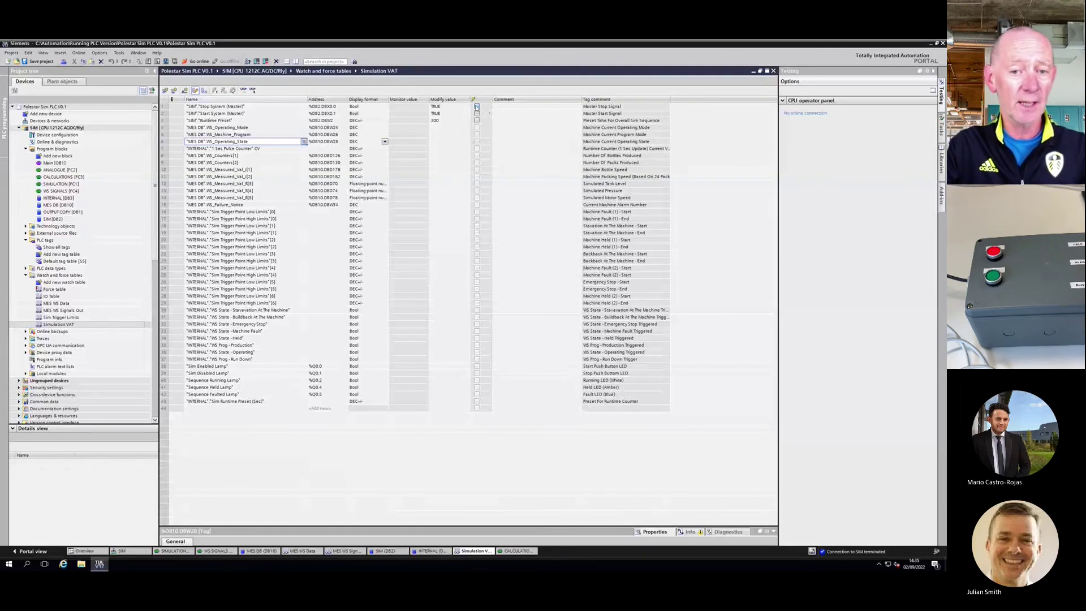
left_click(477, 107)
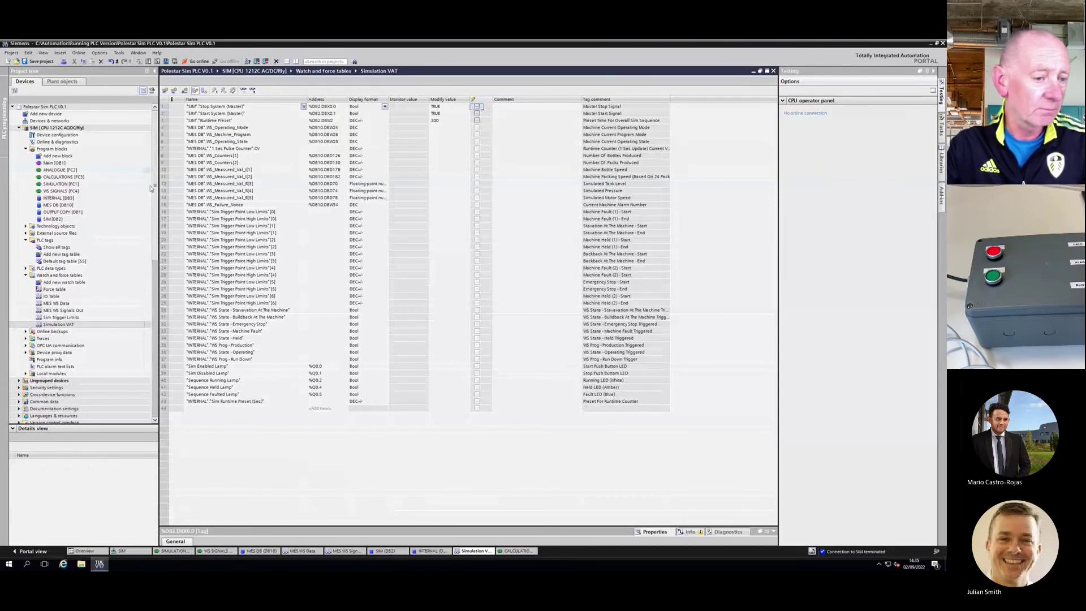
left_click(47, 62)
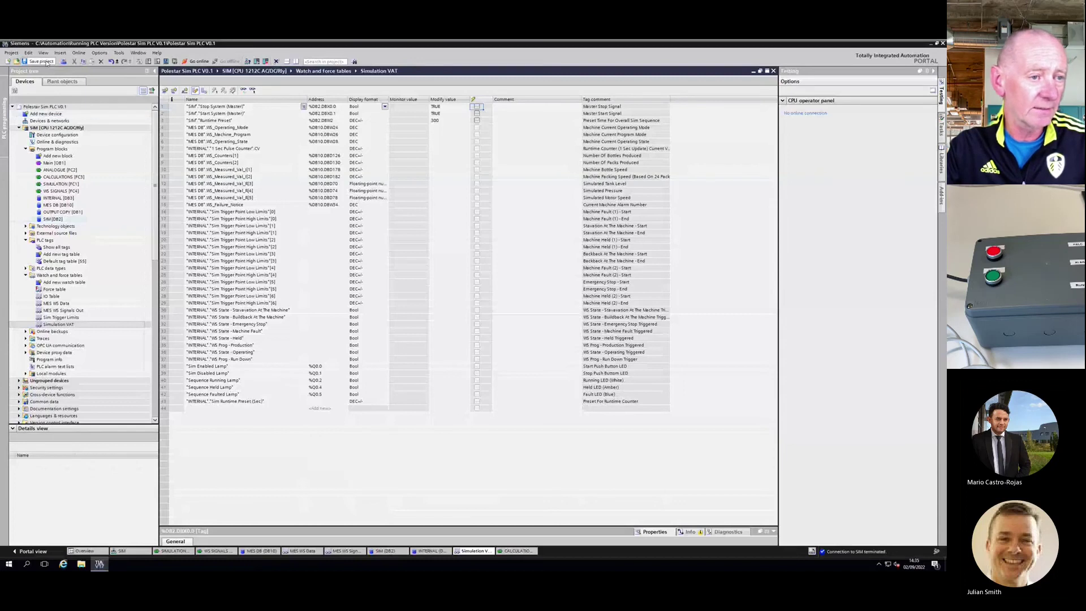
left_click(943, 43)
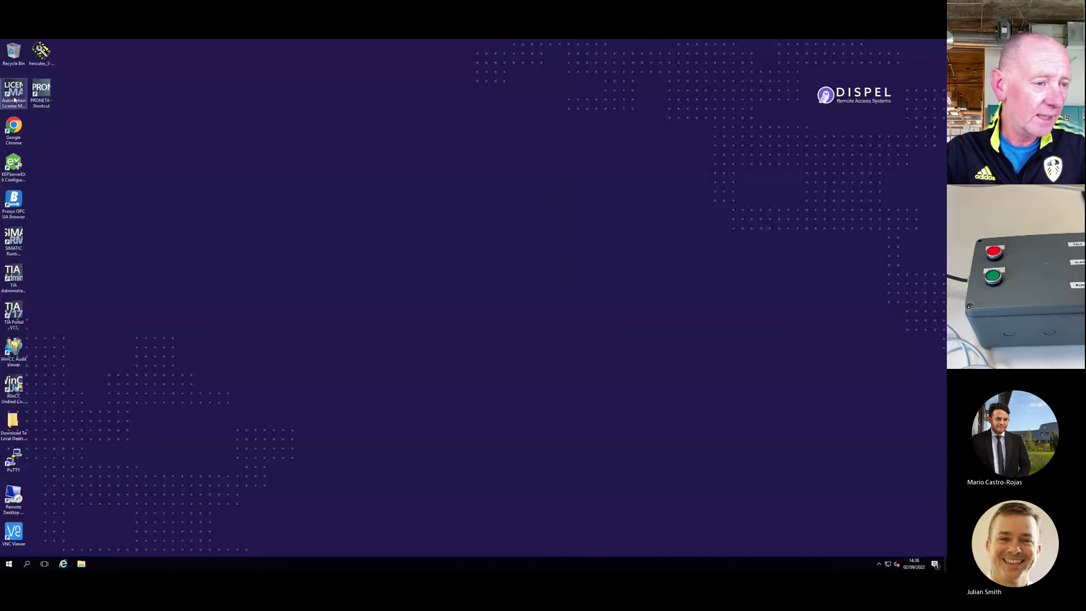
Launch the Automation License Manager from the desktop and restore its window to a smaller size.
left_click(14, 99)
double_click(14, 99)
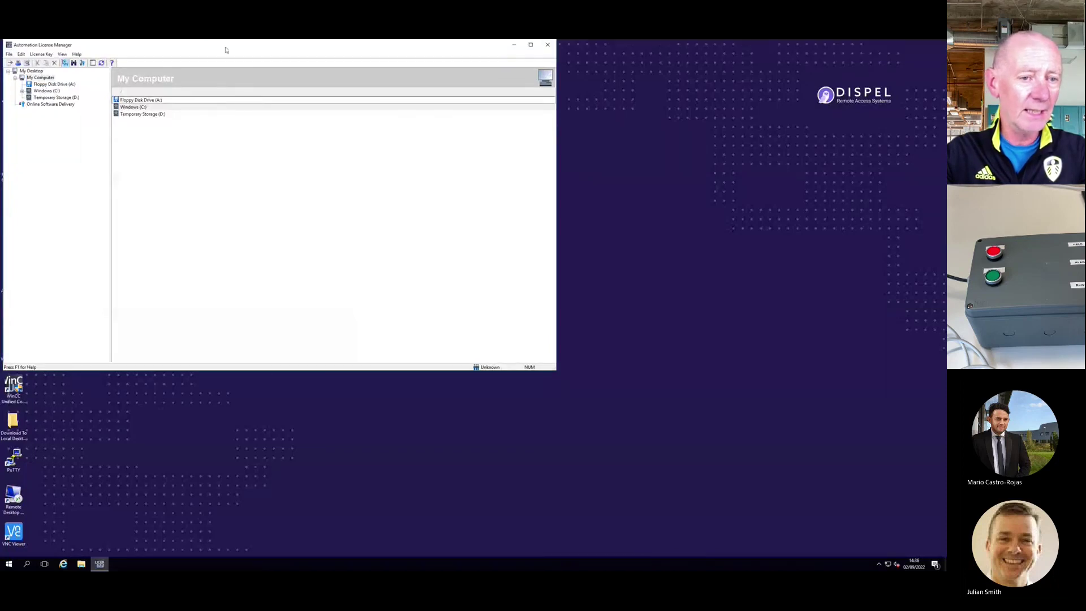
left_click_drag(227, 48, 369, 112)
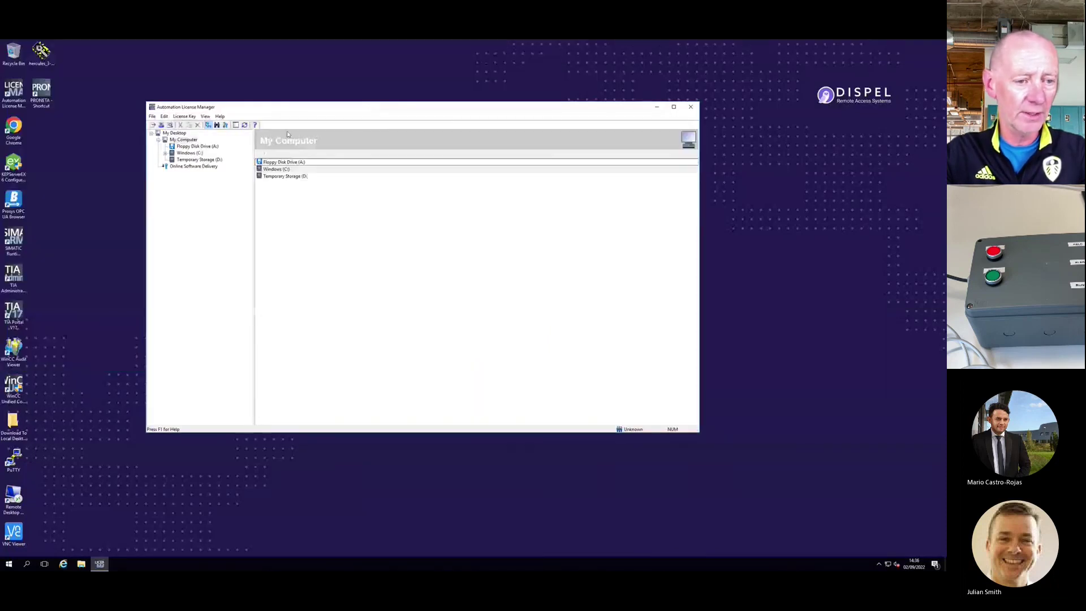
Select Windows (C:) and expand its folders to the STEP 7 Basic V17 license key.
left_click(191, 153)
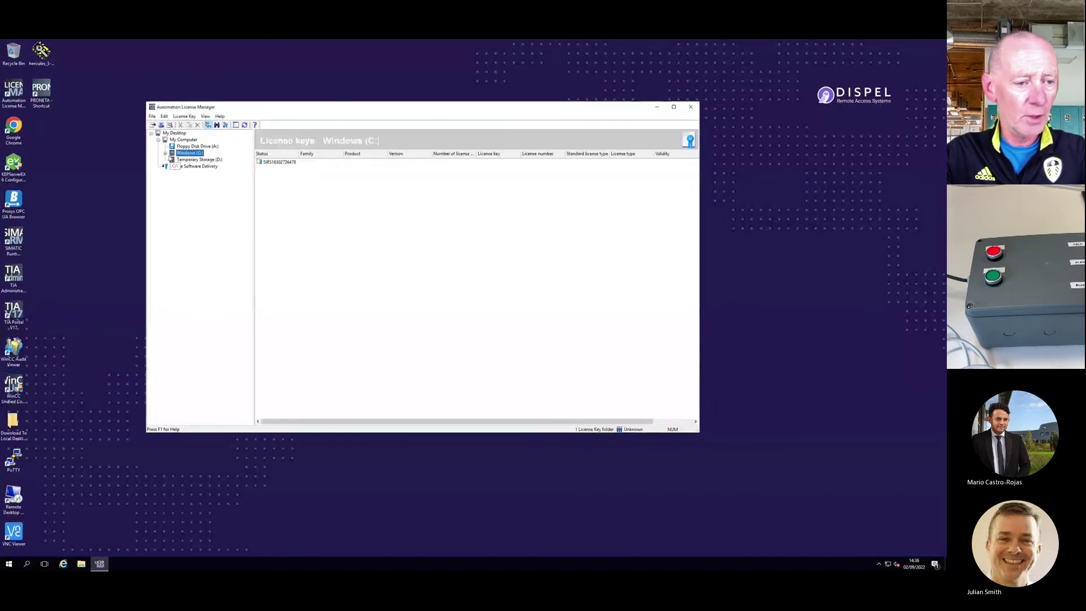
left_click(165, 153)
left_click(172, 160)
left_click(179, 166)
left_click(186, 173)
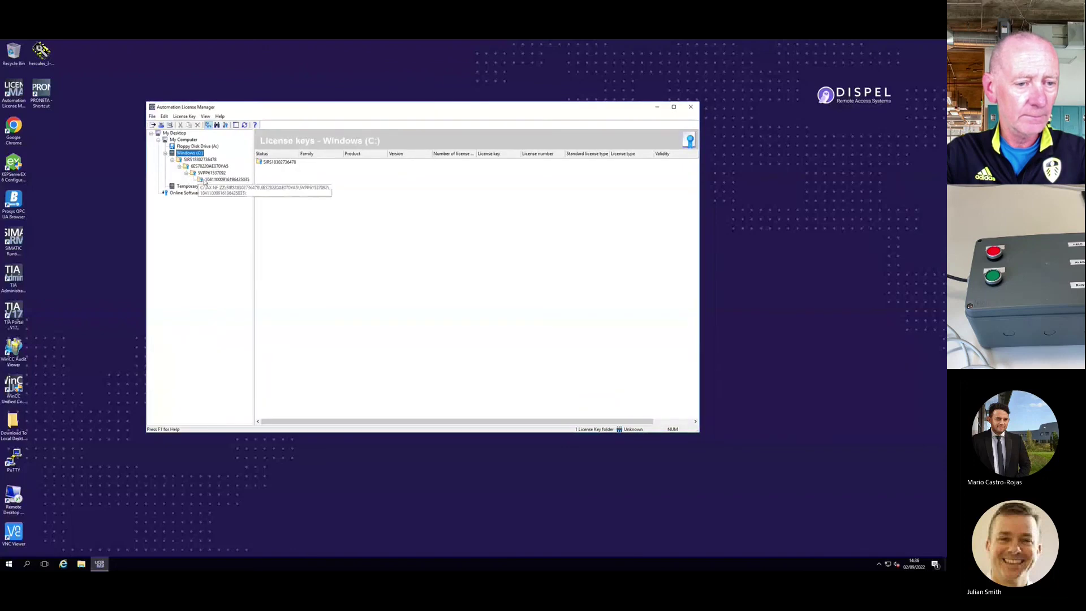
left_click(201, 180)
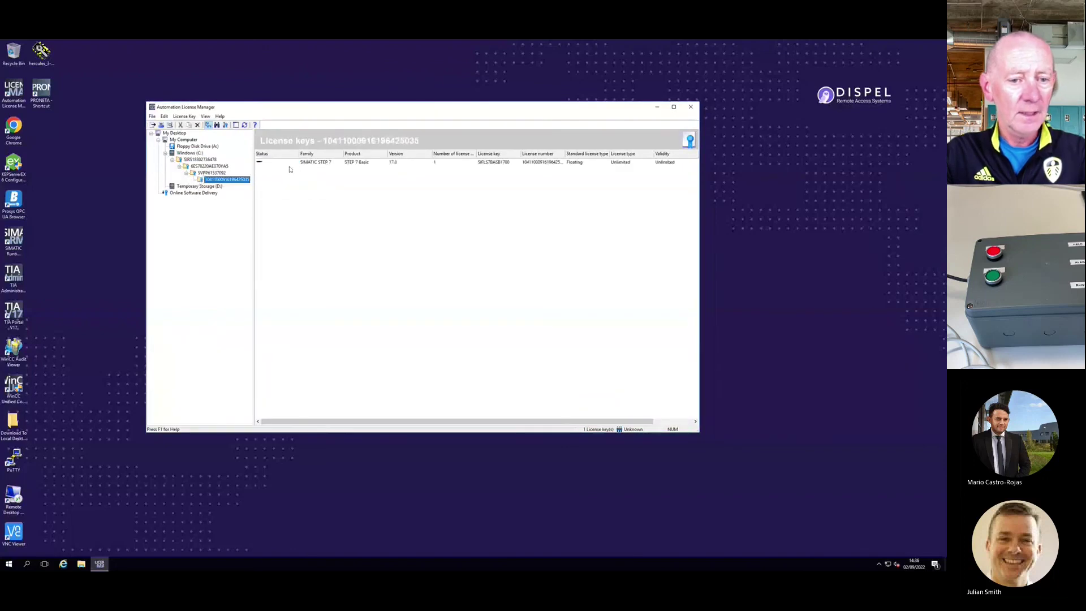